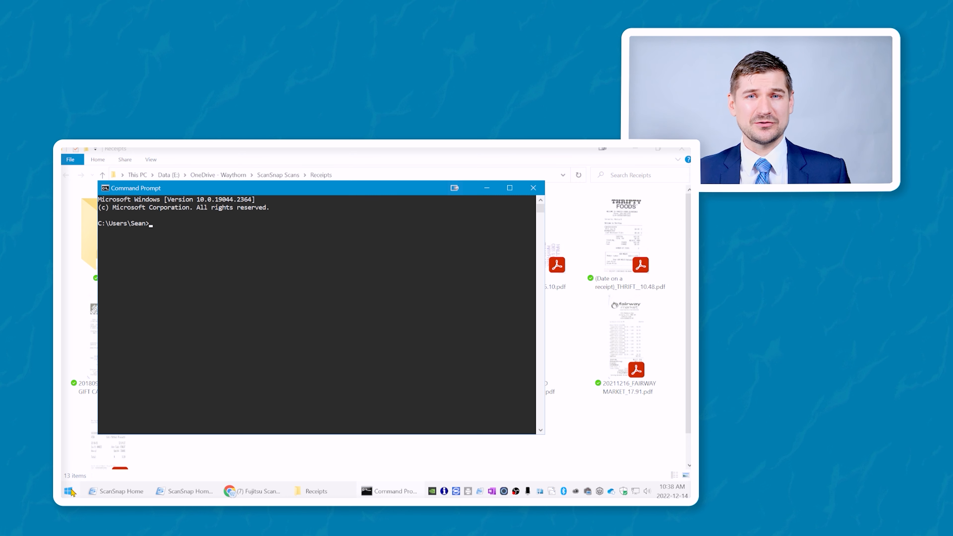
- Check the Receipts folder's drive in File Explorer and switch Command Prompt to the E: drive
click(602, 457)
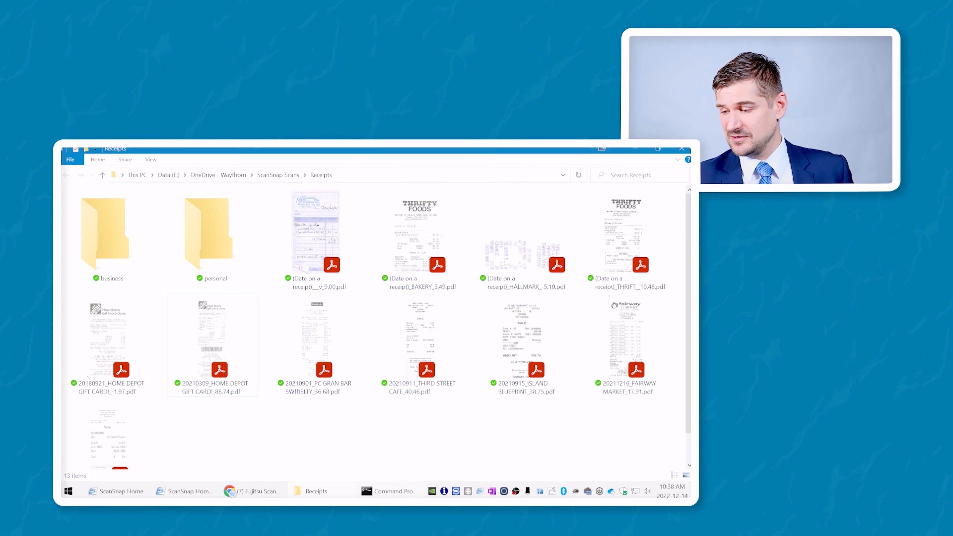
click(390, 490)
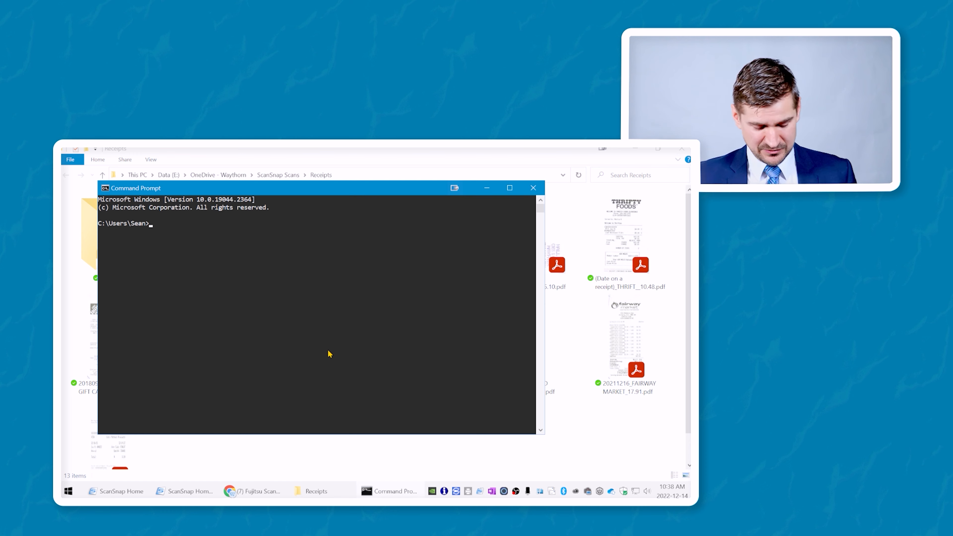
click(307, 162)
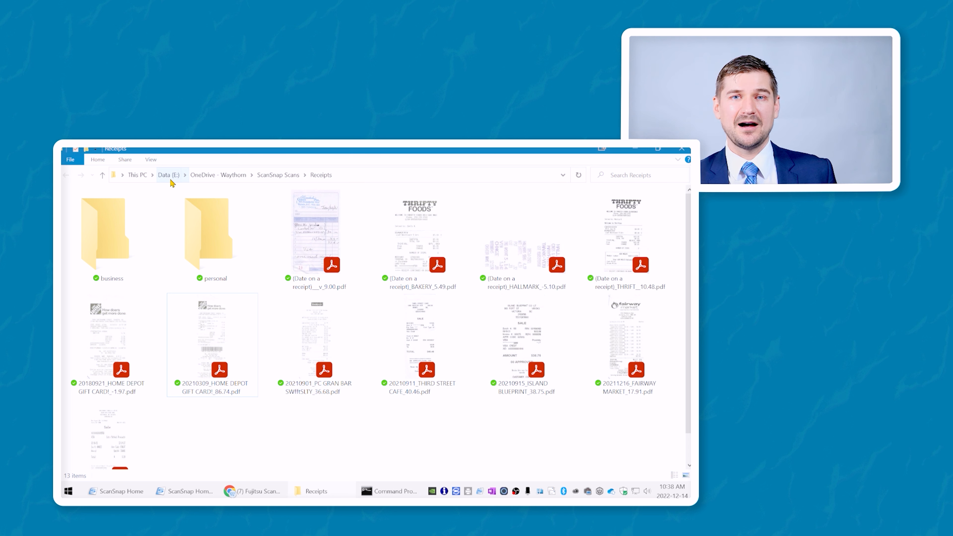
click(366, 487)
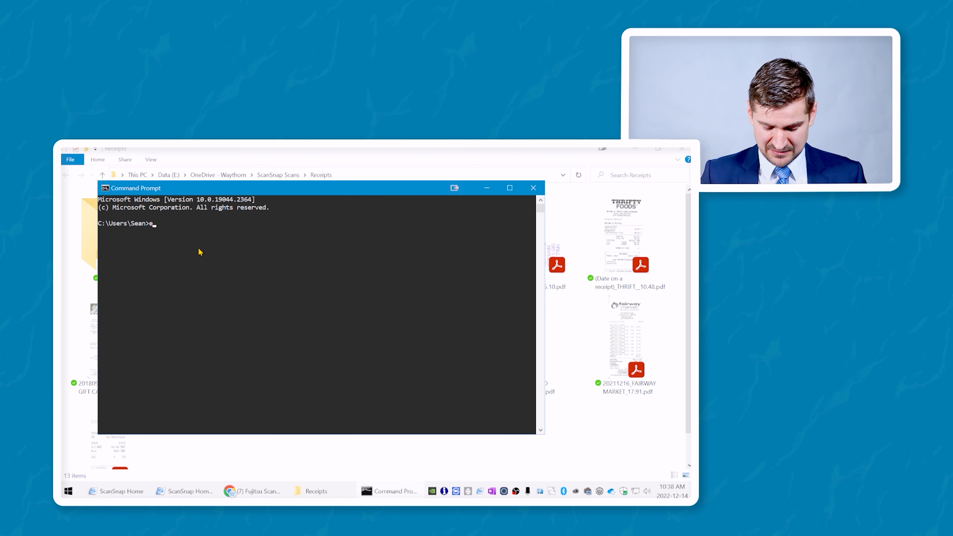
key(Return)
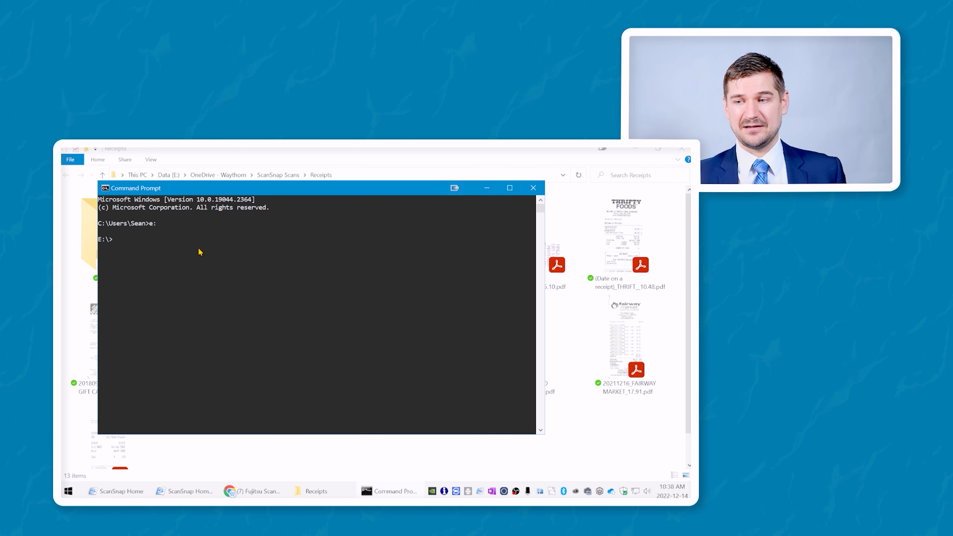
- Copy the Receipts folder path from File Explorer and change the Command Prompt directory to E:\OneDrive - Waythorn\ScanSnap Scans\Receipts
click(349, 157)
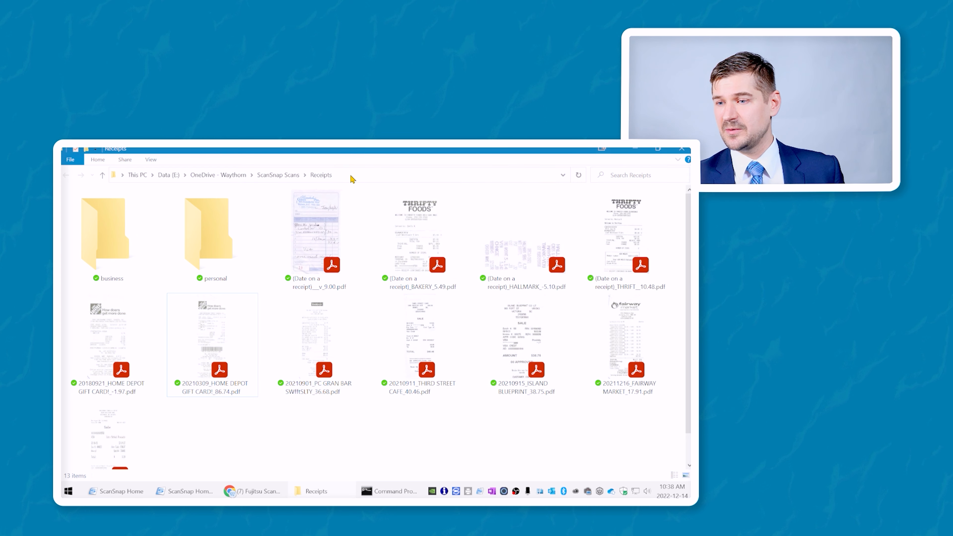
click(351, 175)
key(ctrl+c)
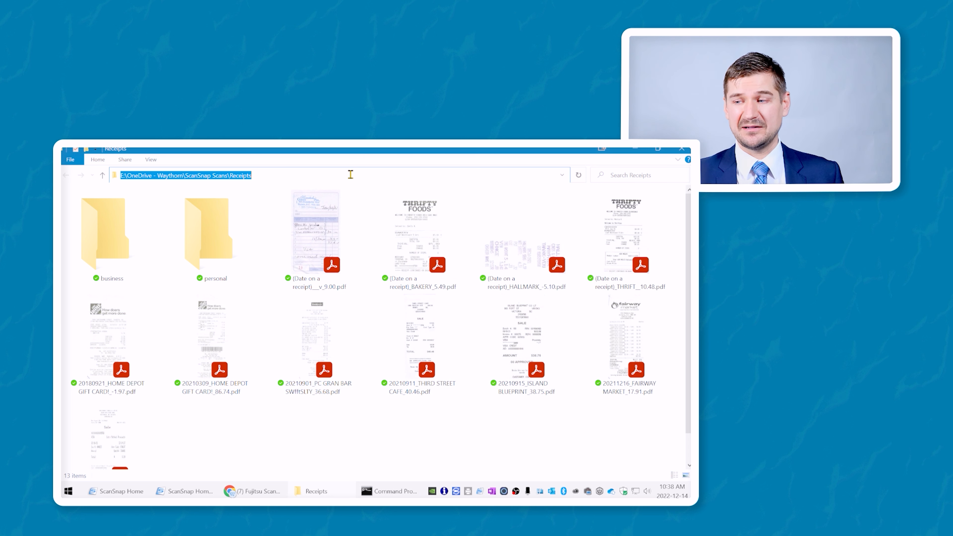
click(366, 487)
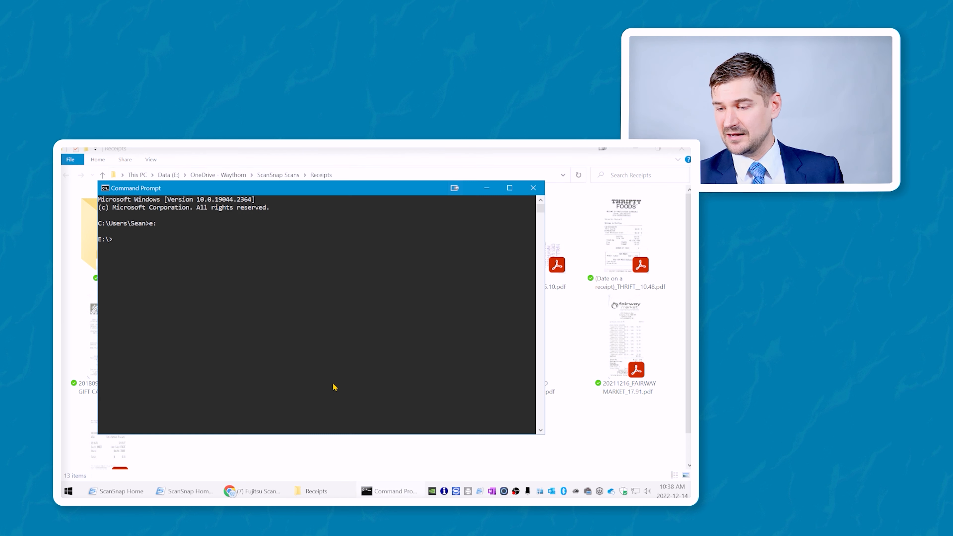
text(cd)
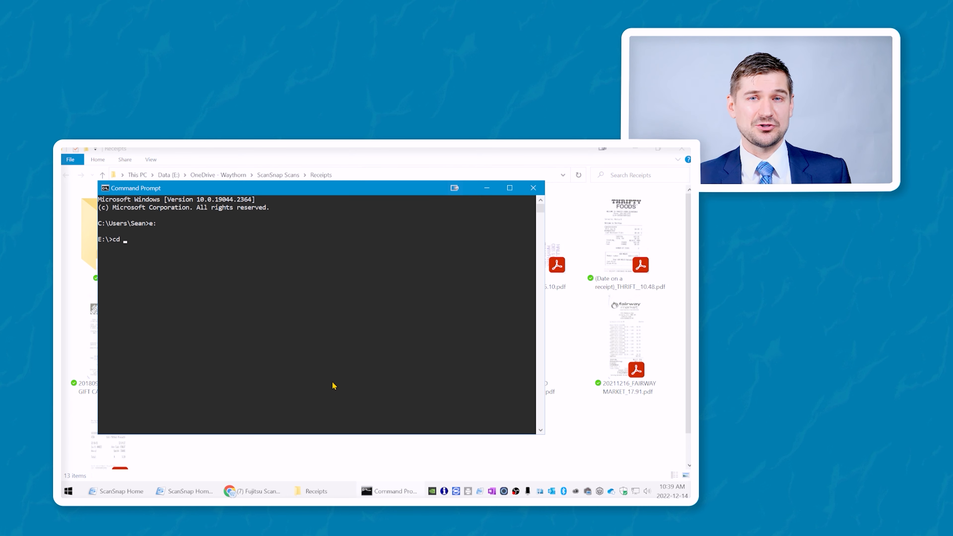
key(ctrl+v)
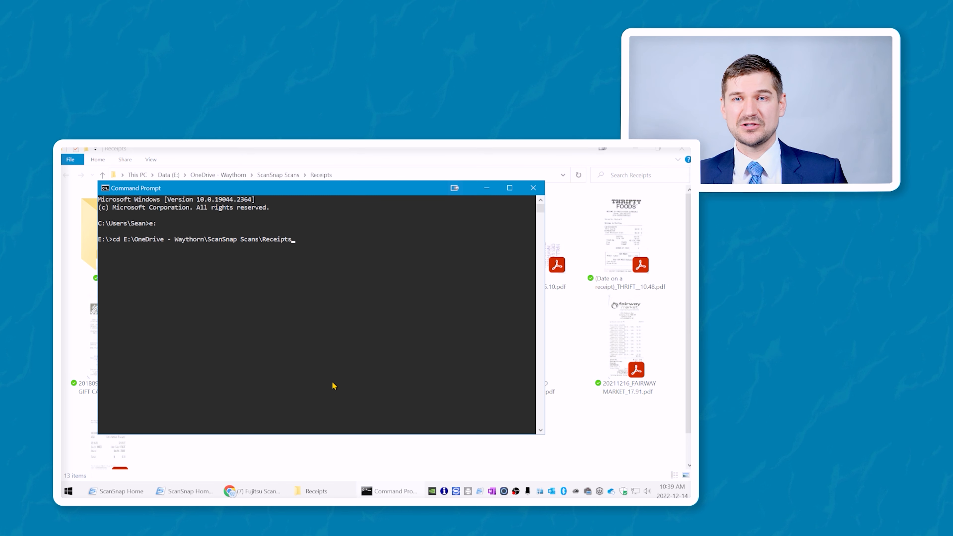
key(Return)
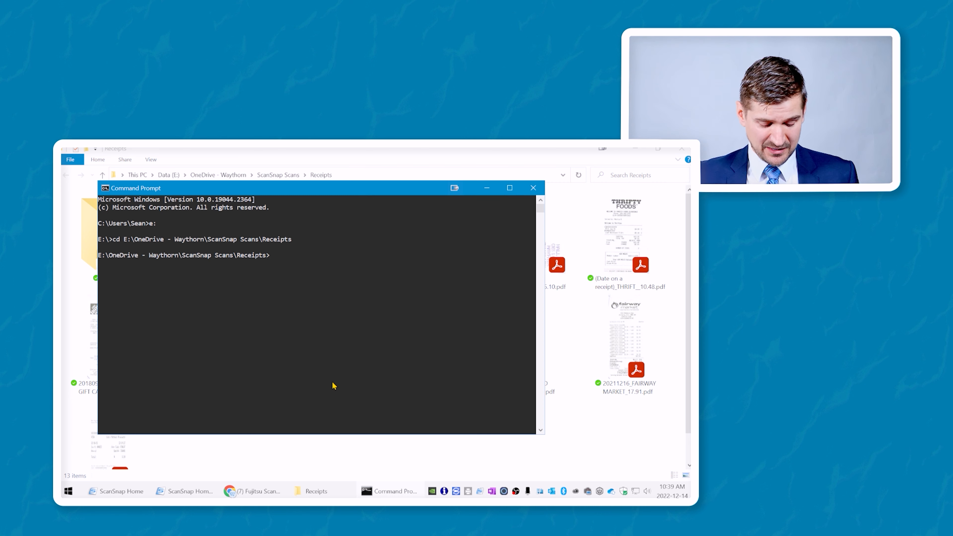
- List the Receipts folder's contents with the dir command and examine the PDF file names
text(dir)
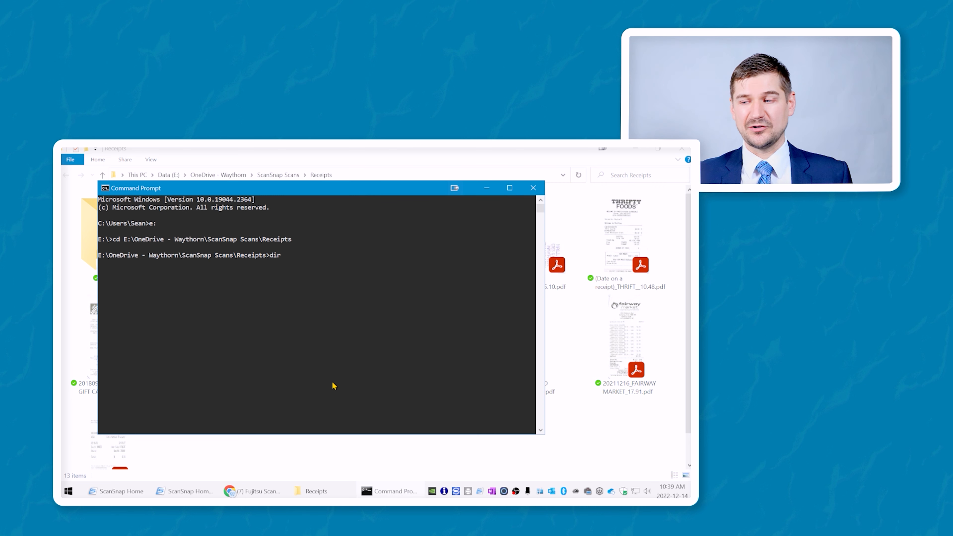
key(Return)
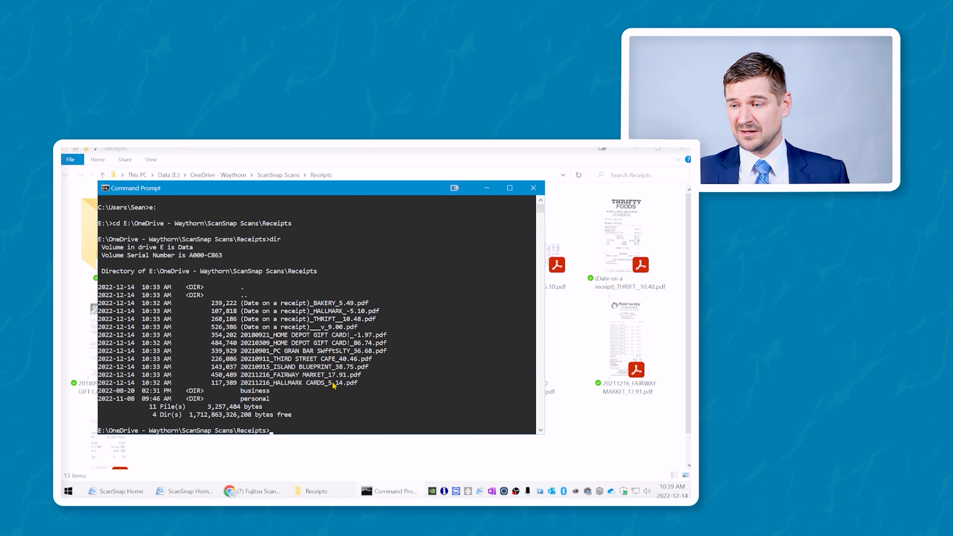
drag(408, 383, 205, 306)
click(398, 383)
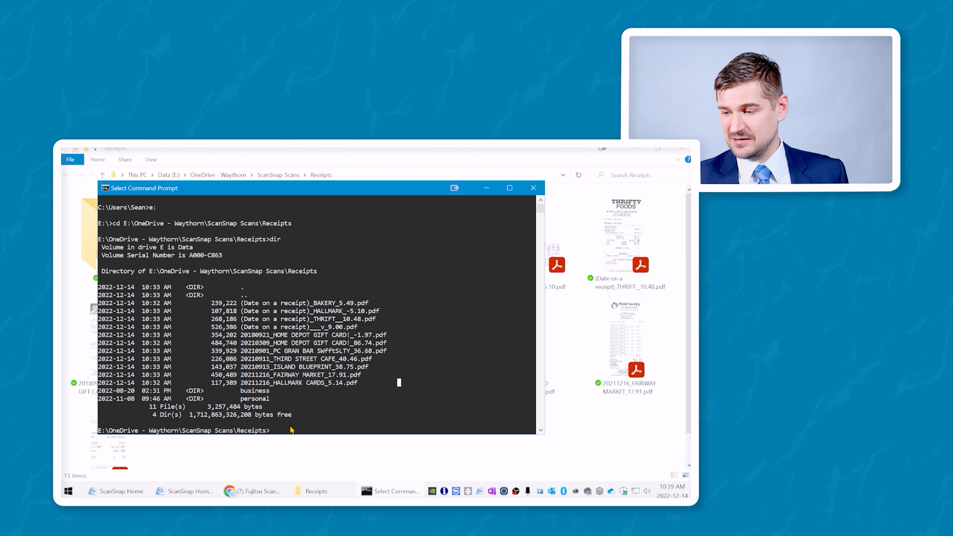
click(282, 429)
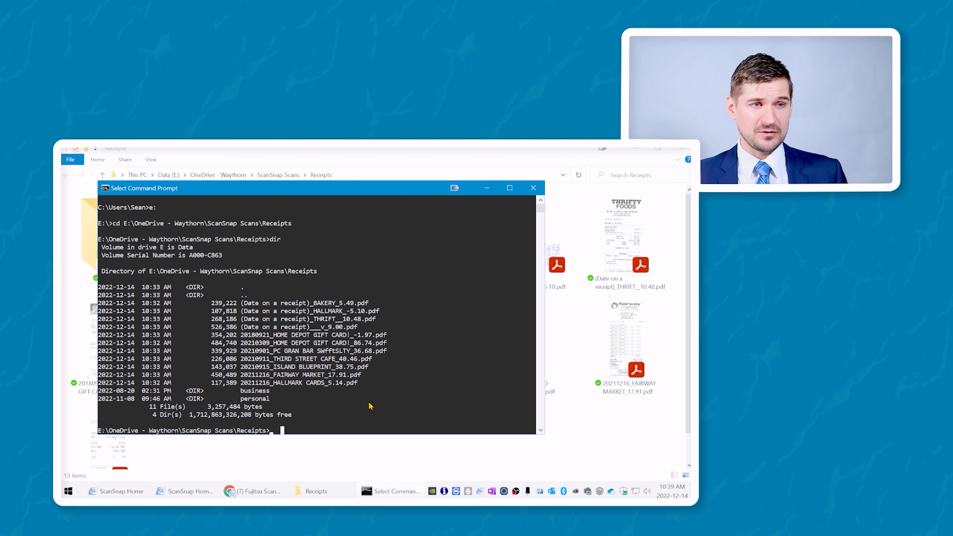
key(Escape)
- Export the bare list of file names, excluding folders, to a text file with dir /b /a-d > tally.txt
text(dir)
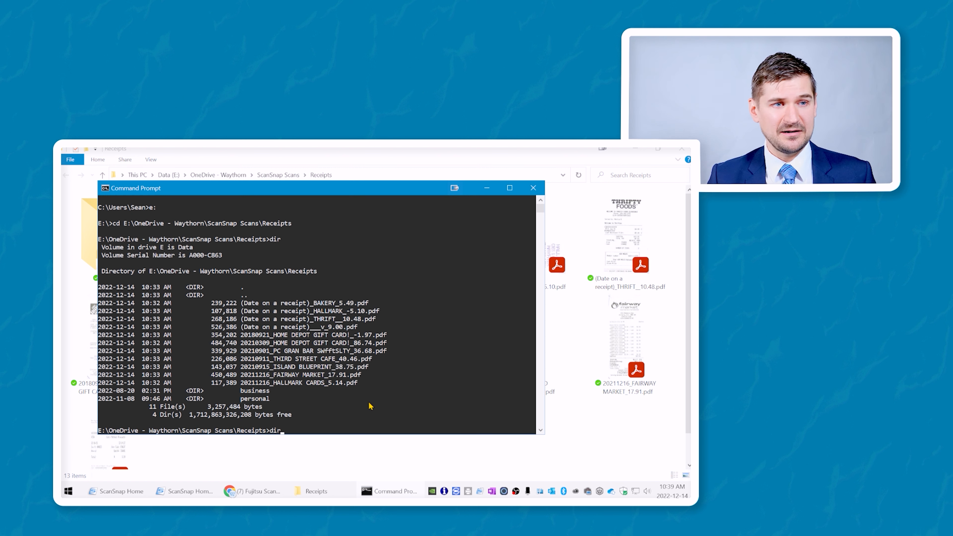
text( /b)
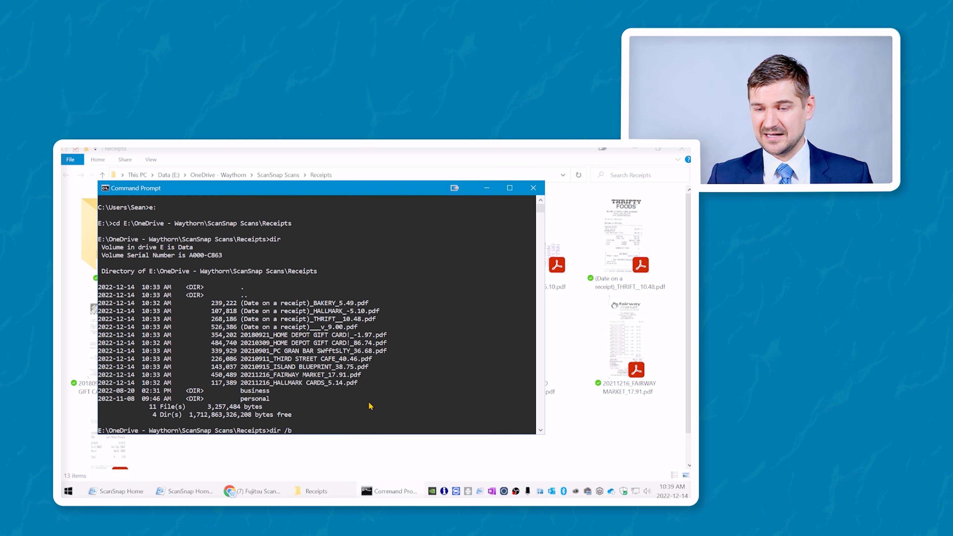
text( /a)
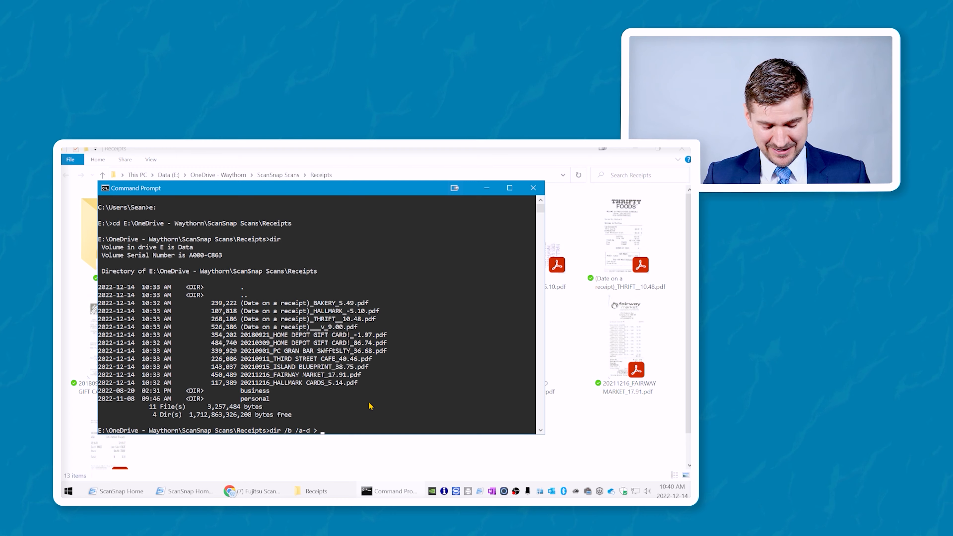
text(tally.txt)
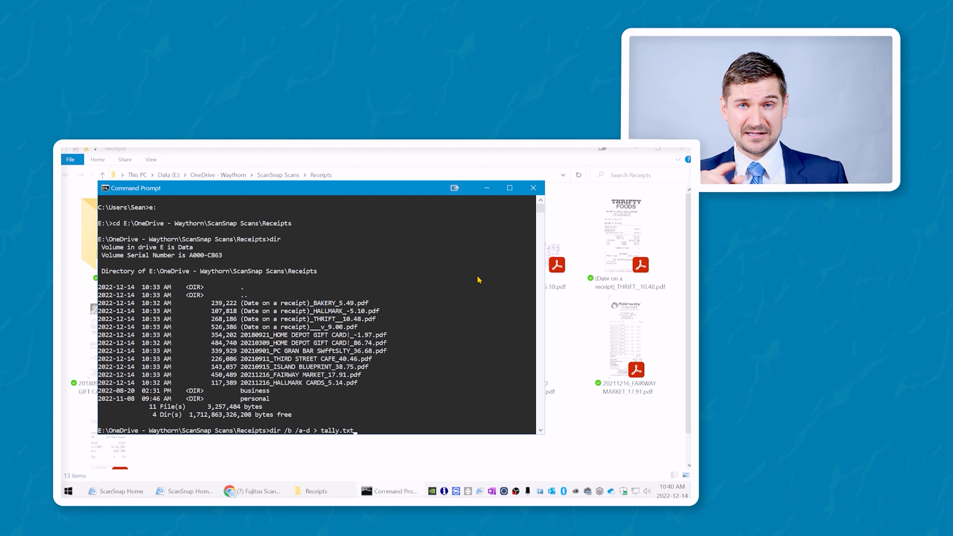
key(Return)
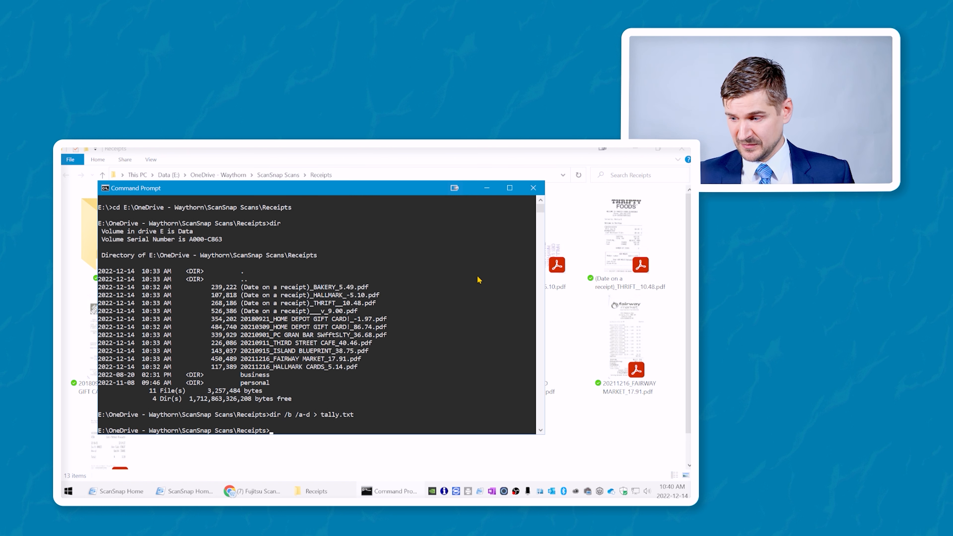
- Switch to the Receipts folder in File Explorer and open tally.txt
click(504, 420)
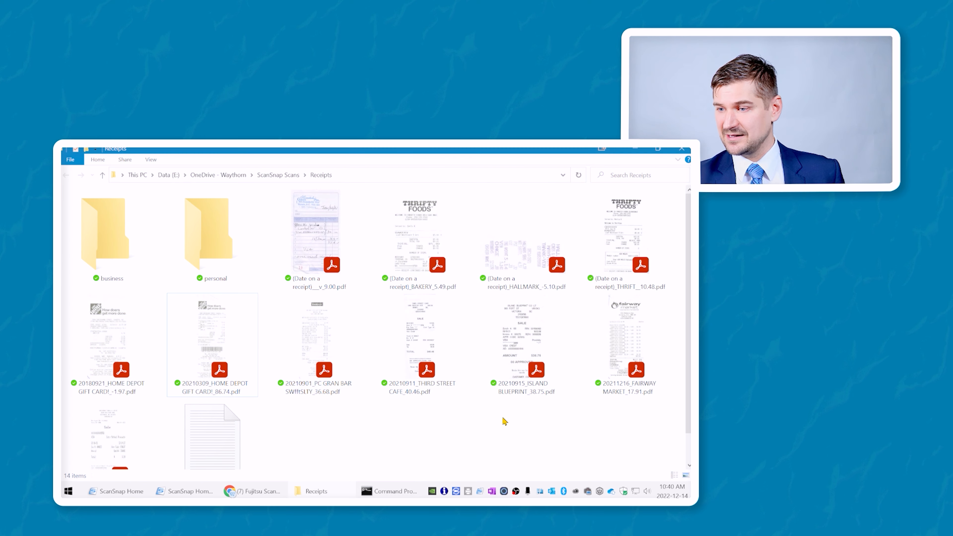
scroll(504, 422, down, 1)
click(176, 402)
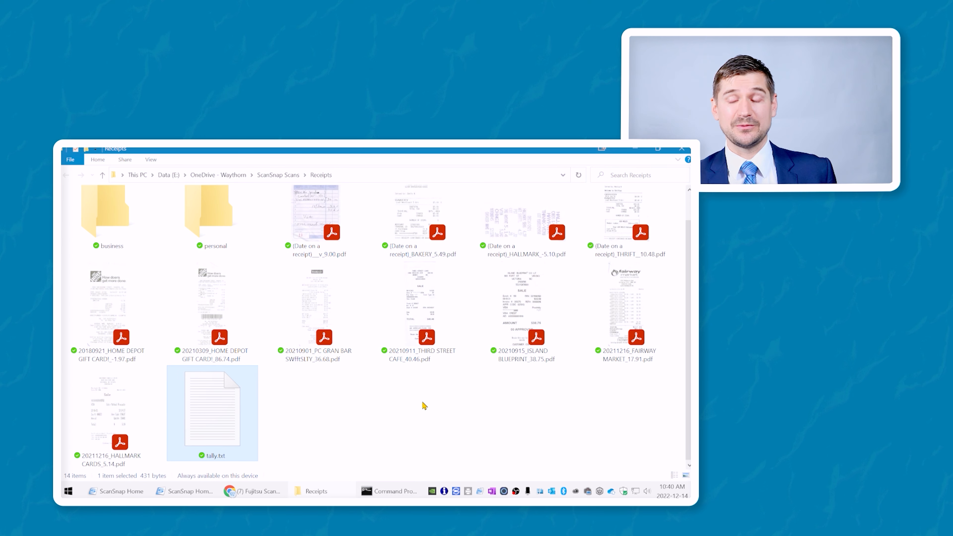
key(Return)
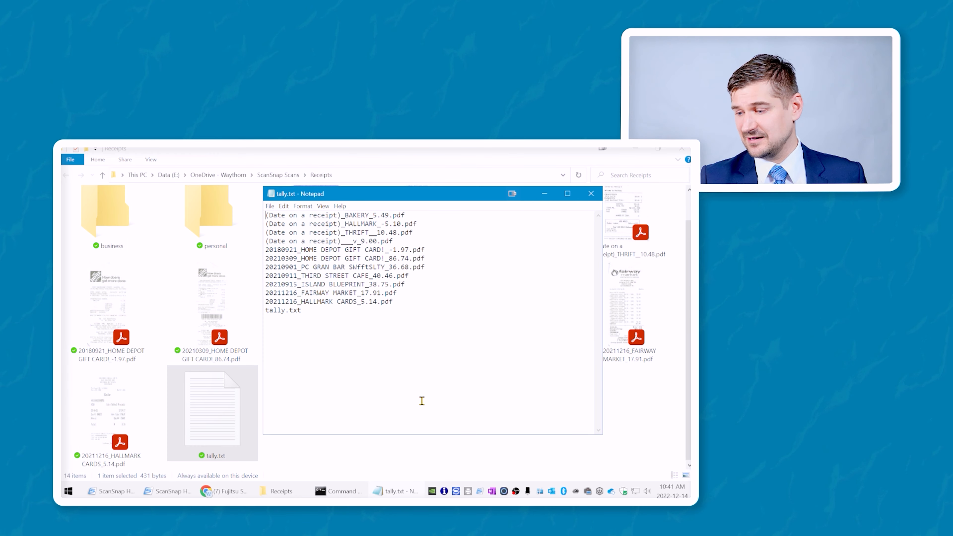
- Delete the tally.txt entry and its leftover blank line from the end of the file list
drag(301, 310, 236, 310)
key(BackSpace)
key(BackSpace)
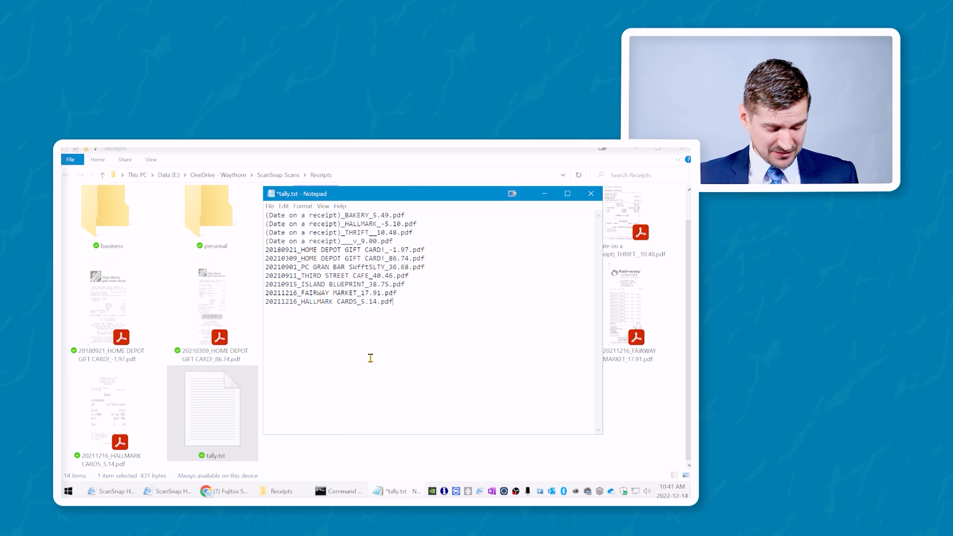
- Copy the entire file list from Notepad and paste it into a new blank Word document
key(ctrl+a)
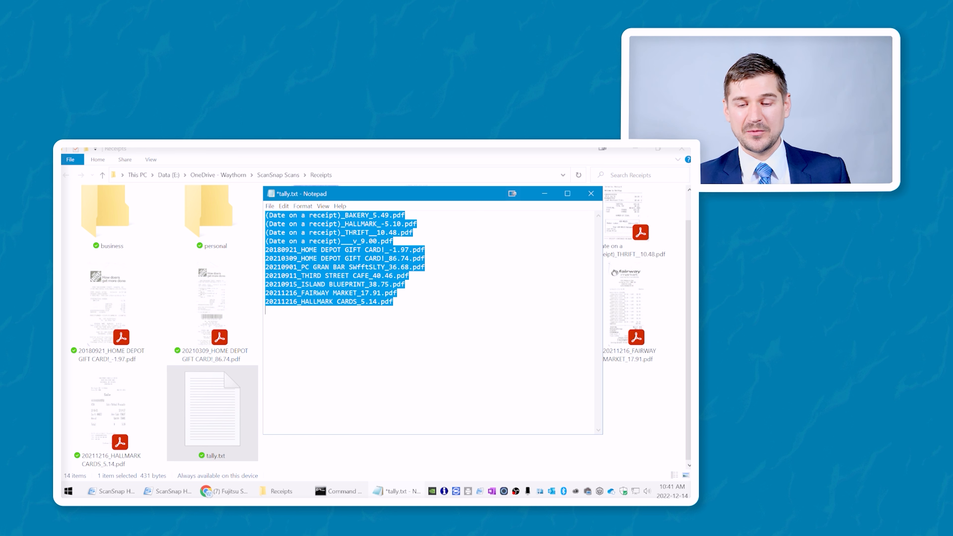
key(super)
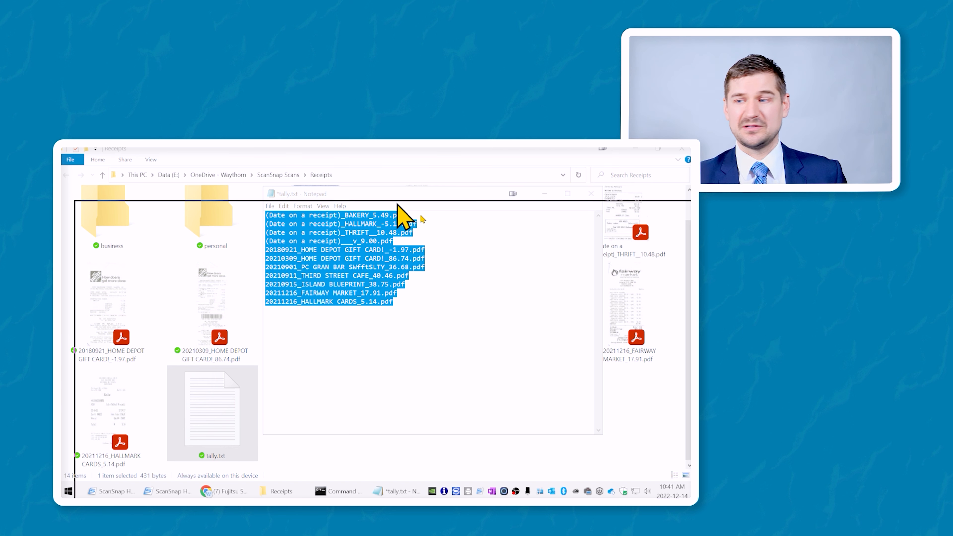
drag(298, 162, 434, 223)
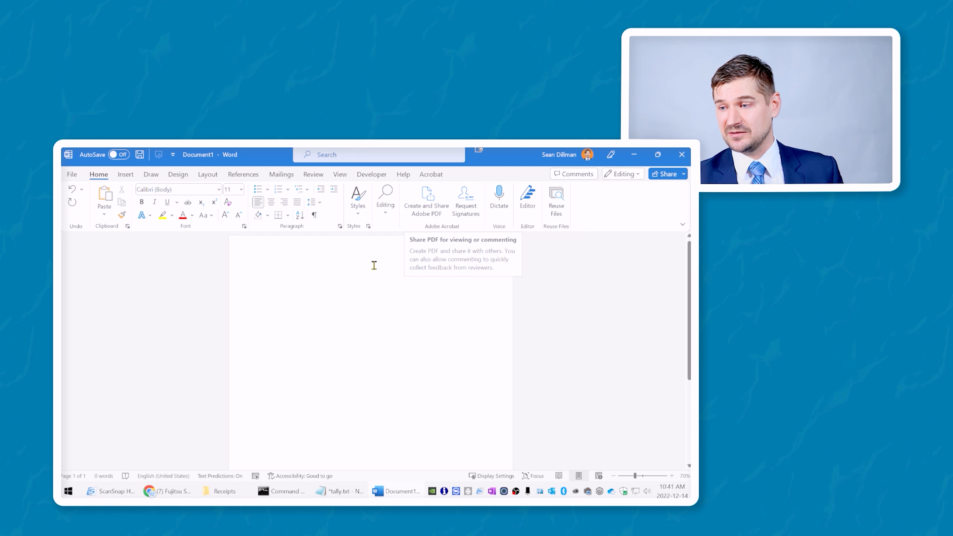
text((Date on a receipt)_BAKERY_5.49.pdf (Date on a receipt)_HALLMARK_-5.10.pdf (Date on a receipt)_THRIFT__10.48.pdf (Date on a receipt)___v_9.00.pdf 20180921_HOME DEPOT GIFT CARD!_-1.97.pdf 20210309_HOME DEPOT GIFT CARD!_86.74.pdf 20210901_PC GRAN BAR SWFTSLTY_36.68.pdf 20210911_THIRD STREET CAFE_40.46.pdf 20210915_ISLAND BLUEPRINT_38.75.pdf 20211216_FAIRWAY MARKET_17.91.pdf 20211216_HALLMARK CARDS_5.14.pdf)
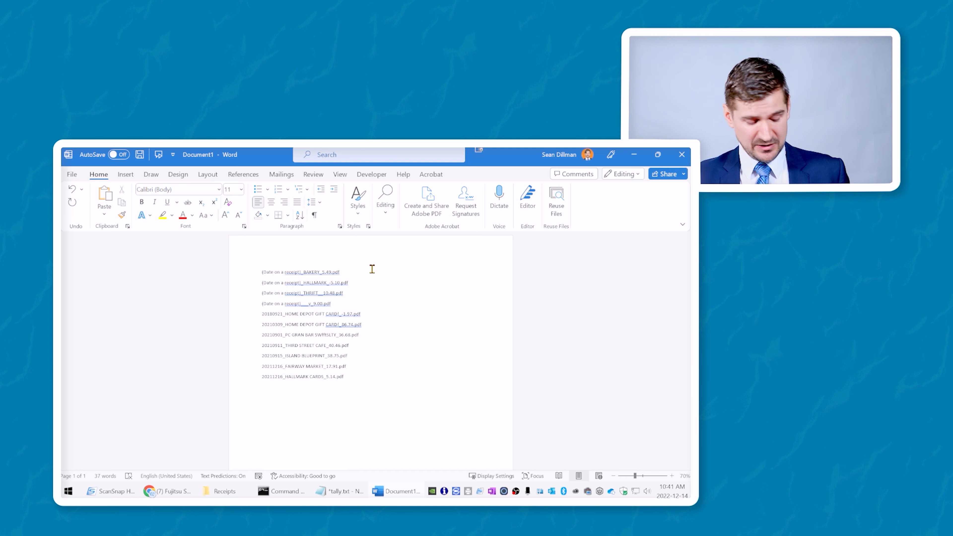
- Insert the heading line DATE_NAME_AMOUNT above the pasted list of receipt file names
ctrl+scroll(372, 268, up, 2)
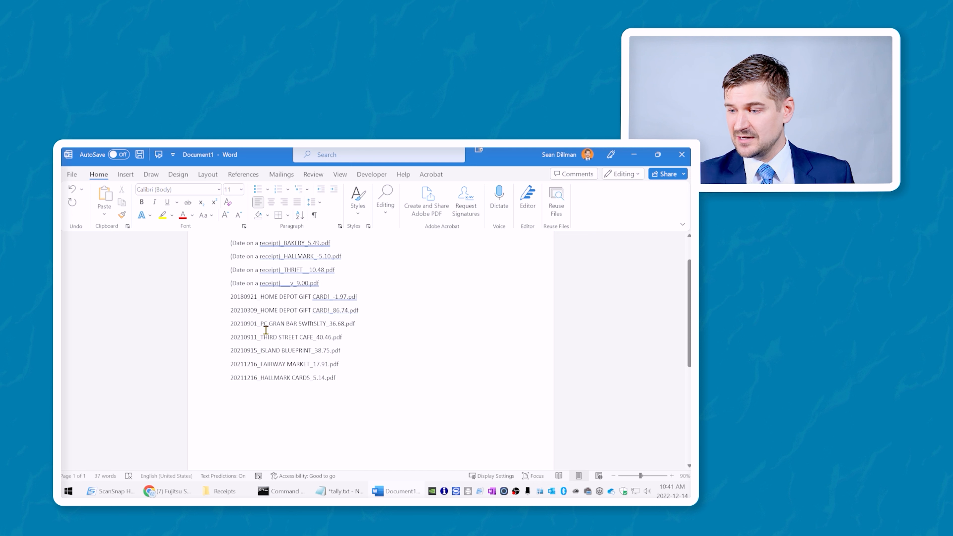
click(263, 325)
key(shift+Left)
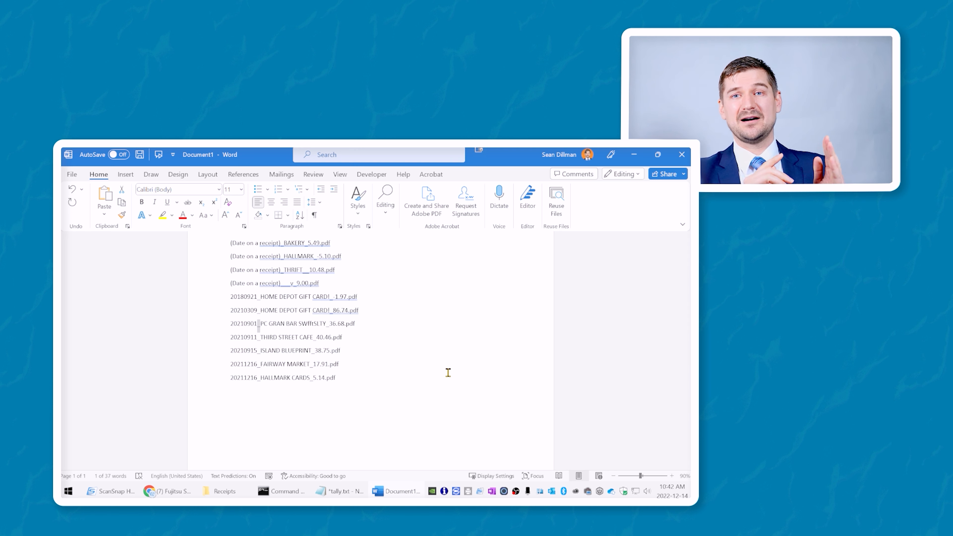
key(ctrl+Home)
key(Return)
key(Up)
text(DATE)
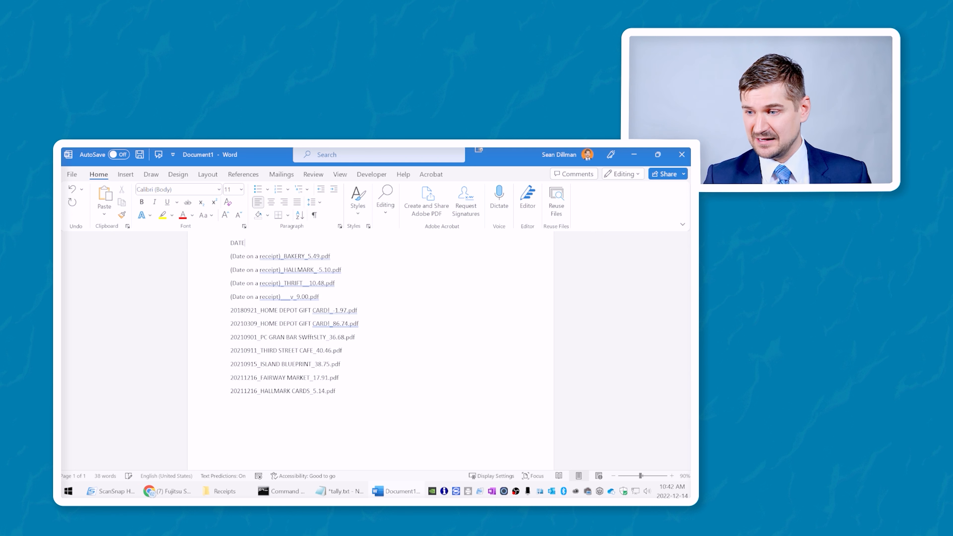
text(_NAME_AMOUNT)
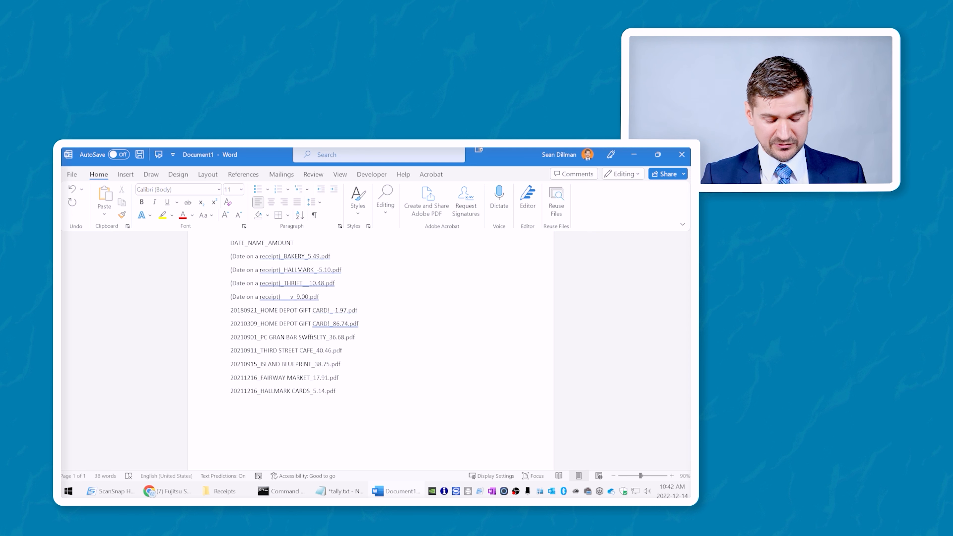
- Replace every underscore in the receipt list with a tab (^t)
key(ctrl+h)
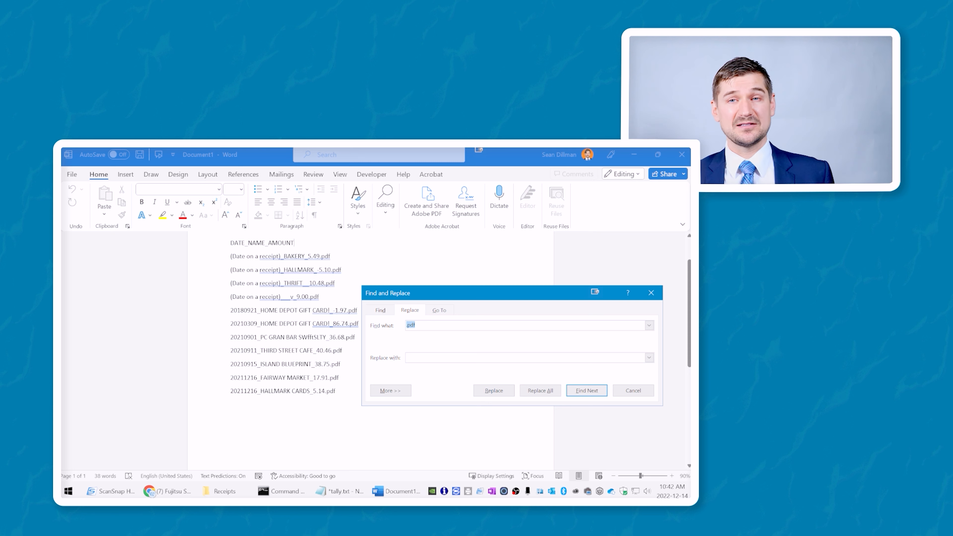
key(BackSpace)
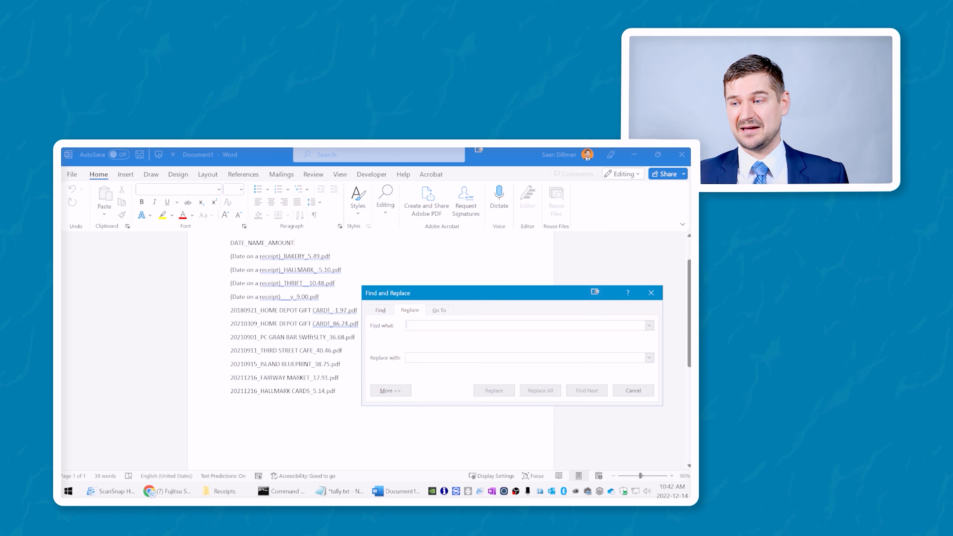
text(_)
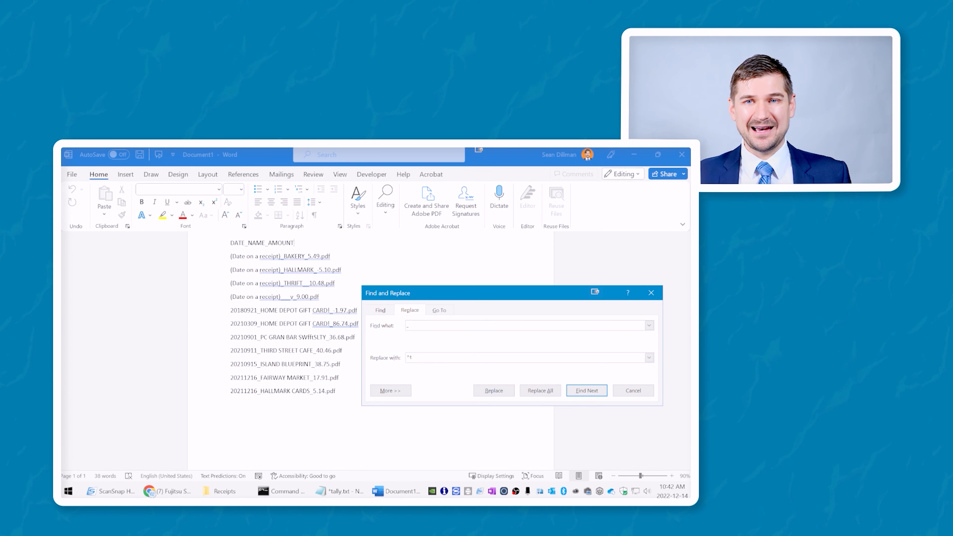
double_click(407, 325)
drag(419, 358, 379, 360)
click(426, 355)
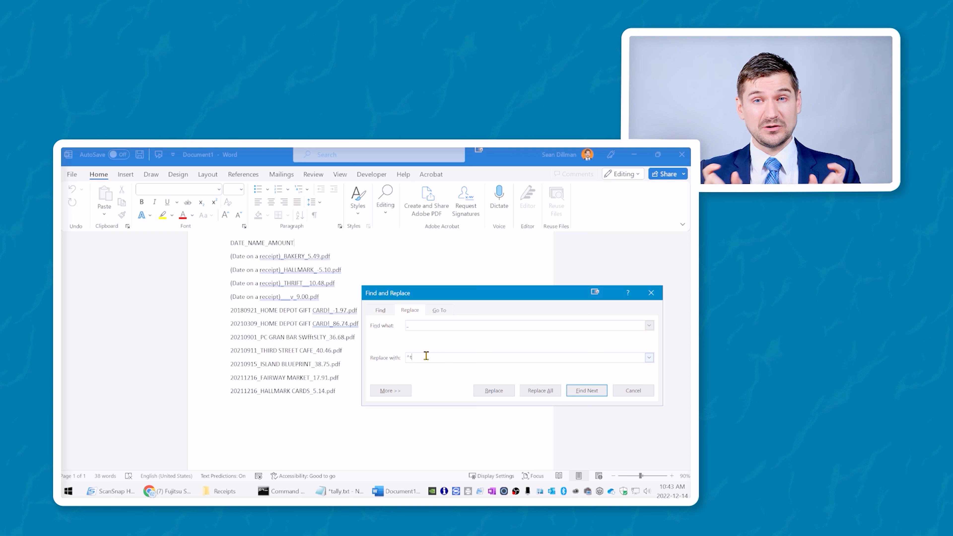
click(540, 391)
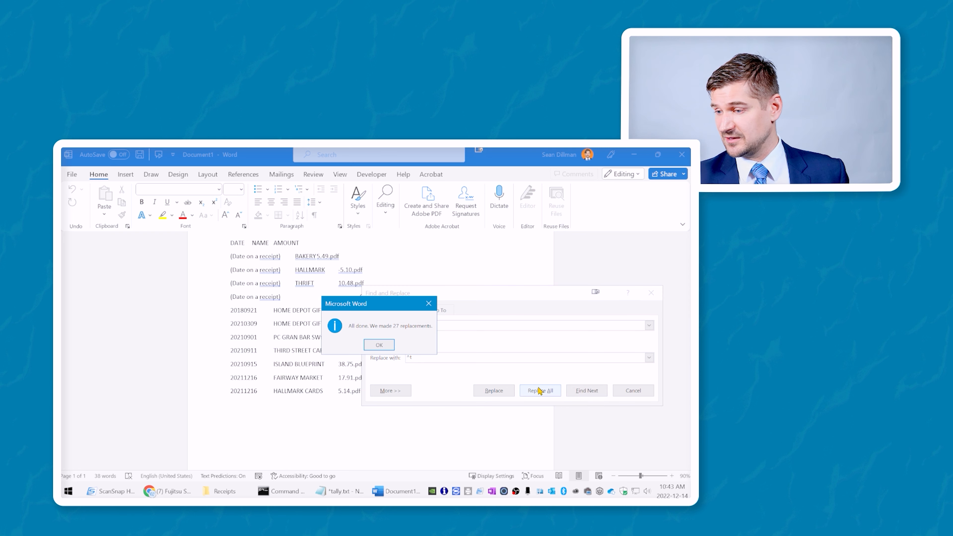
click(379, 349)
- Remove the .pdf extension from all lines by replacing it with nothing, and close Find and Replace
drag(435, 357, 405, 384)
key(BackSpace)
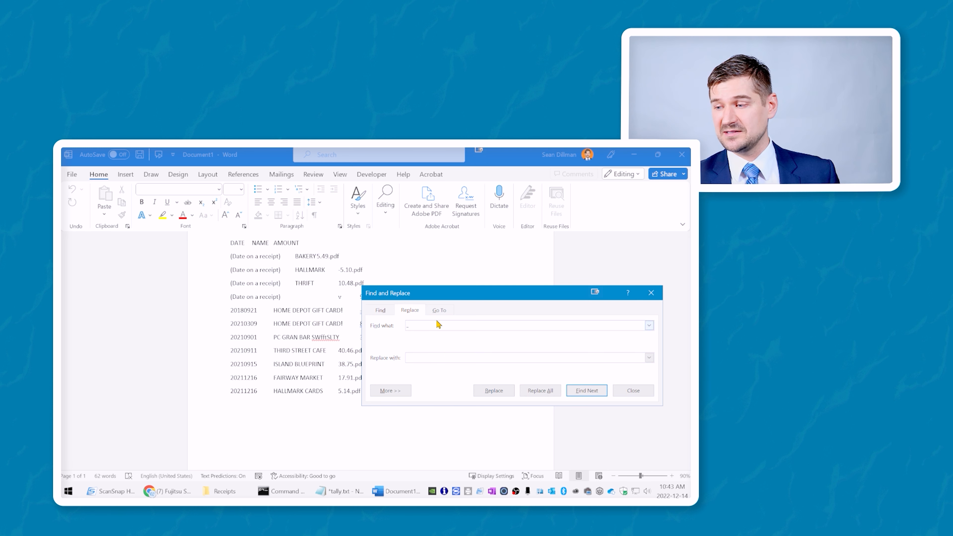
drag(436, 323, 331, 325)
text(^p)
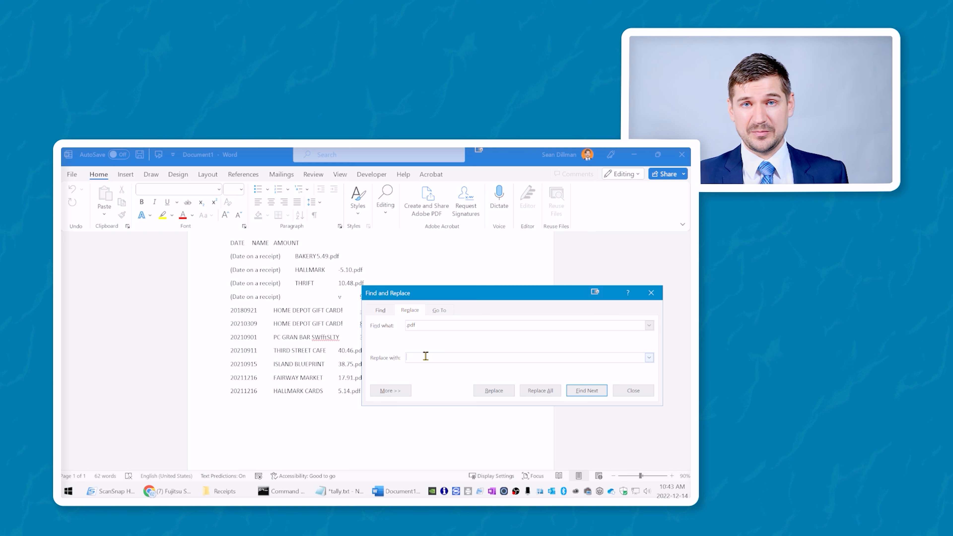
click(540, 391)
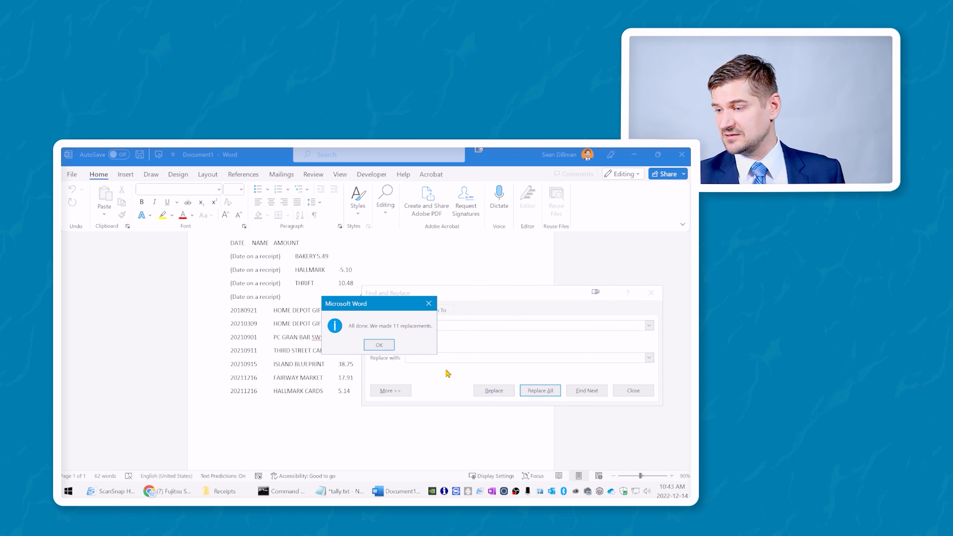
click(379, 345)
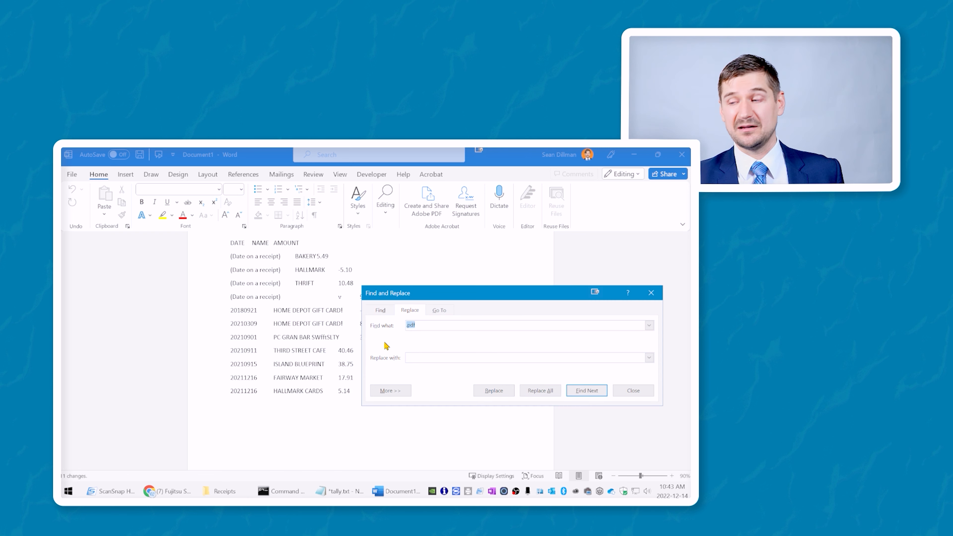
click(651, 293)
scroll(513, 362, up, 2)
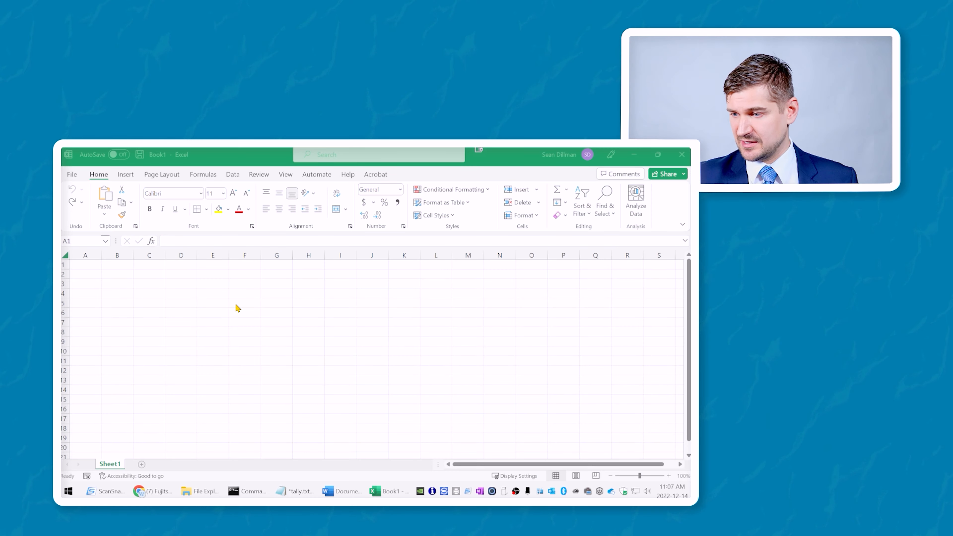
- Copy the whole tab-separated receipt list from the Word document and switch to the blank Excel workbook
click(356, 495)
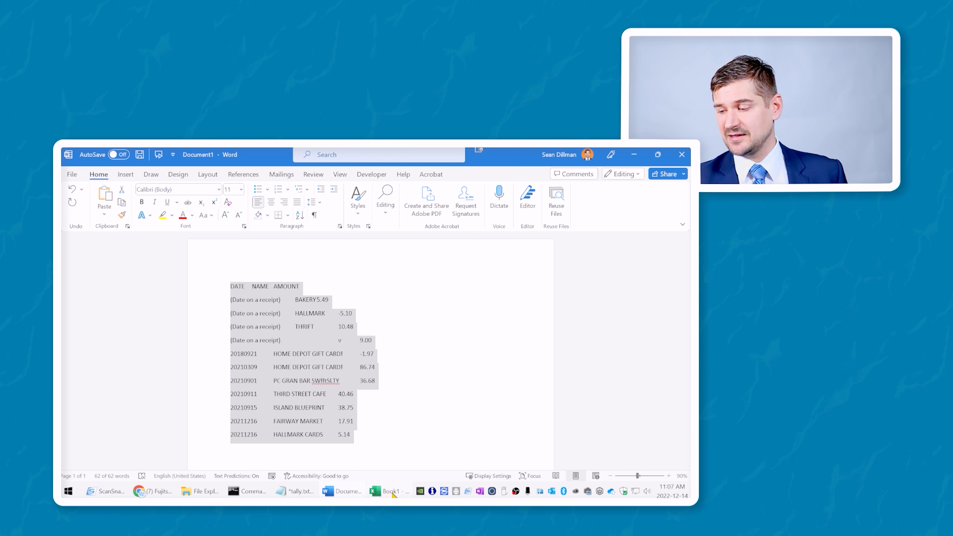
click(392, 492)
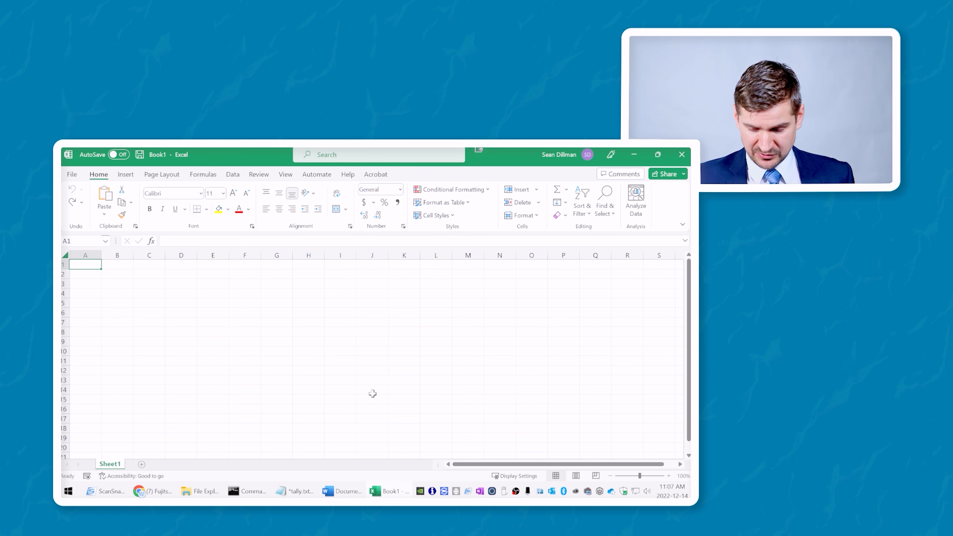
- Try pasting the copied receipt list at cell A1 with the destination formatting, and undo that paste
right_click(91, 267)
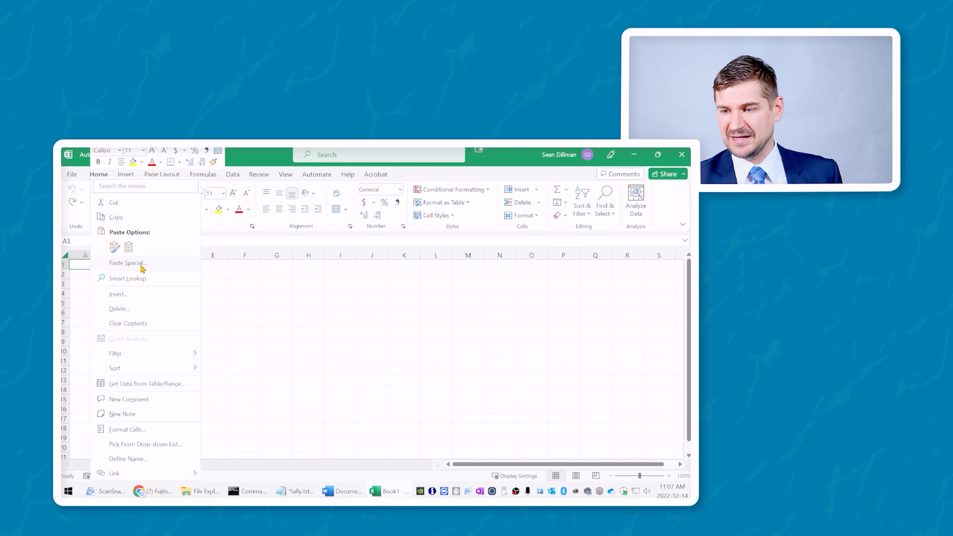
click(131, 250)
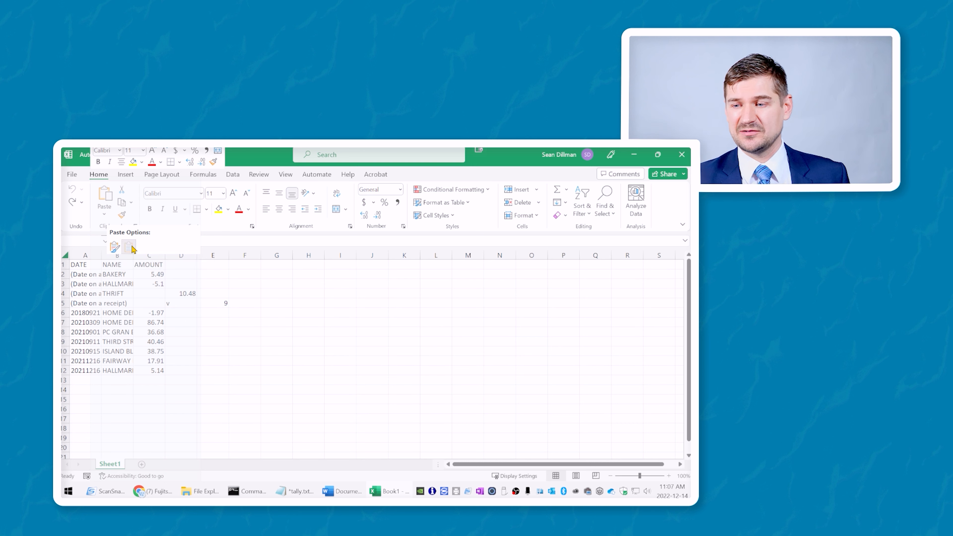
click(131, 247)
click(185, 327)
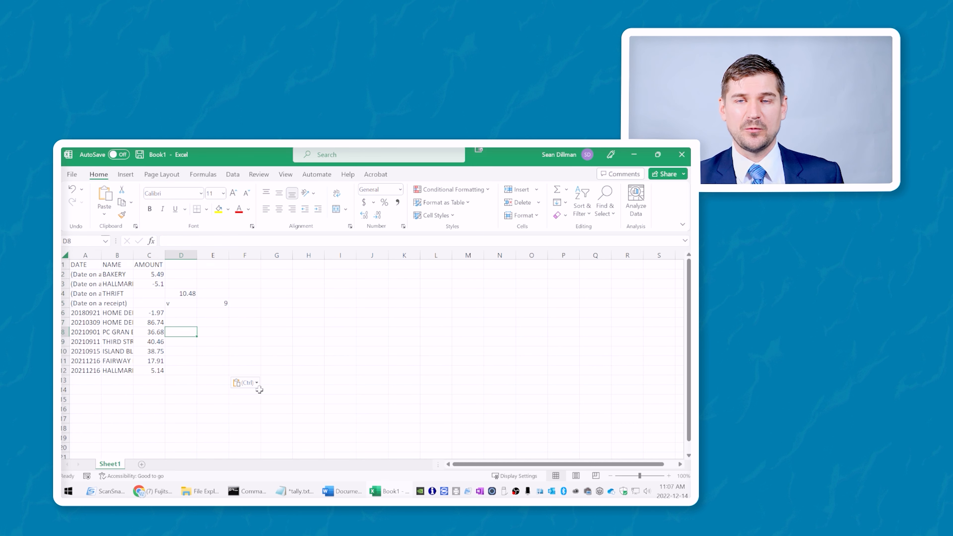
key(ctrl+z)
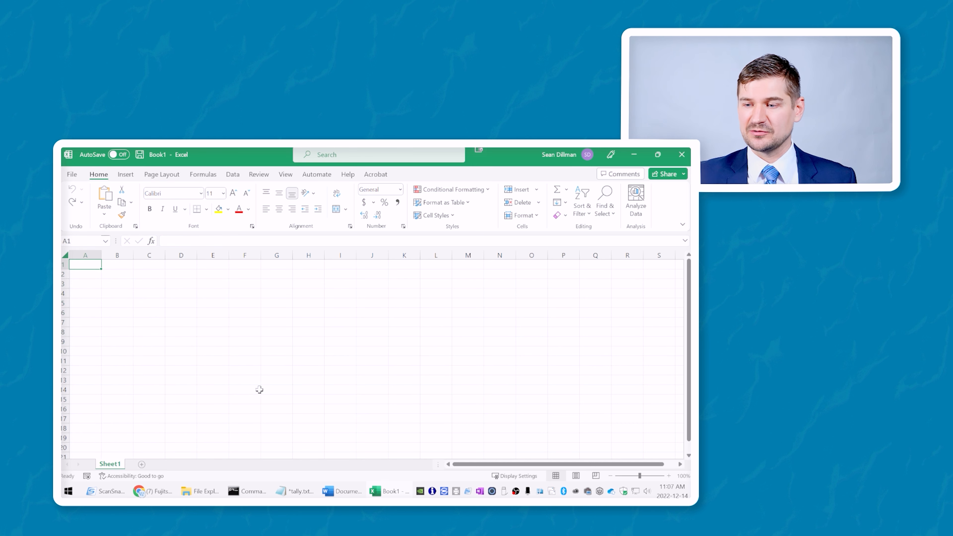
- Paste the receipt list at cell A1 and AutoFit the column widths of the pasted range
key(ctrl+v)
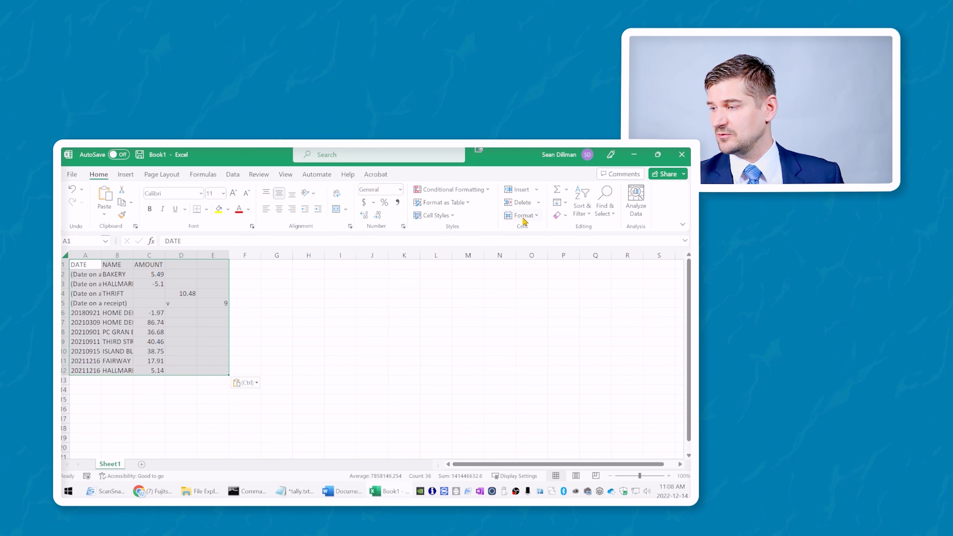
click(537, 216)
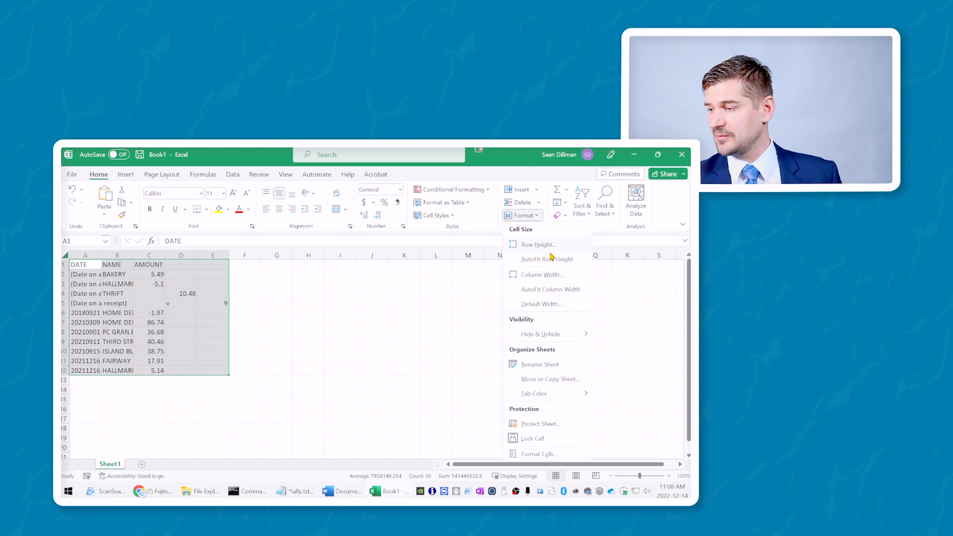
click(556, 290)
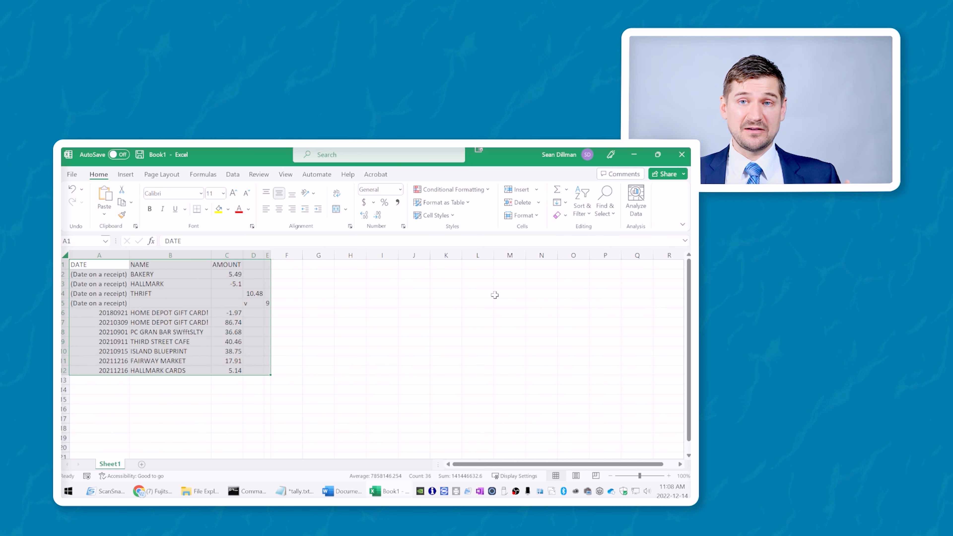
- Examine the entries of the DATE column in A2:A12 at a larger zoom
ctrl+scroll(349, 353, up, 2)
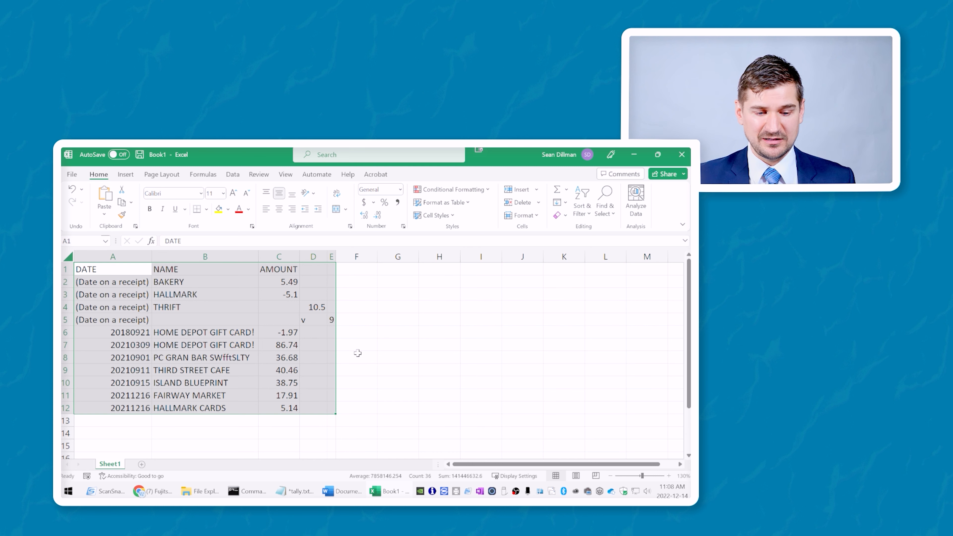
ctrl+scroll(358, 352, up, 1)
click(358, 353)
click(330, 428)
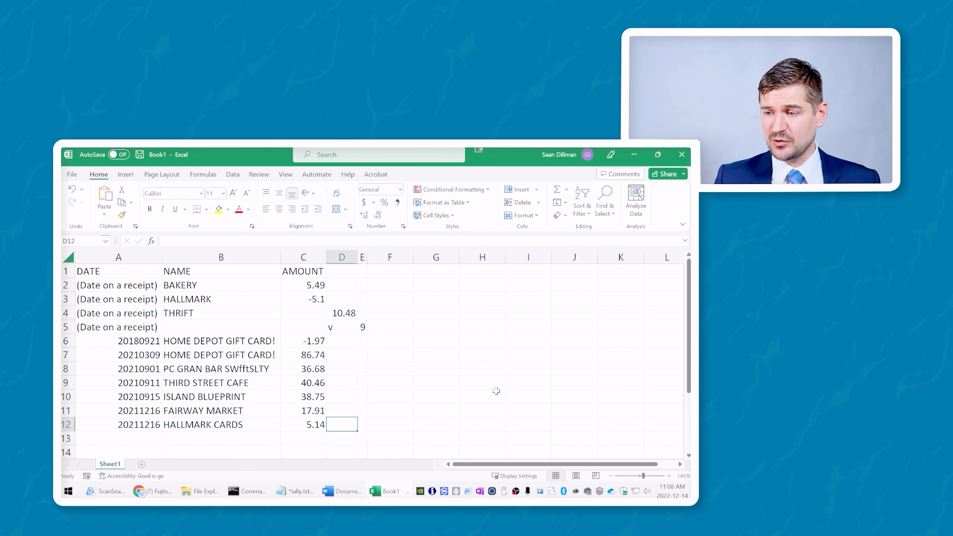
key(Left)
key(Left)
key(Left)
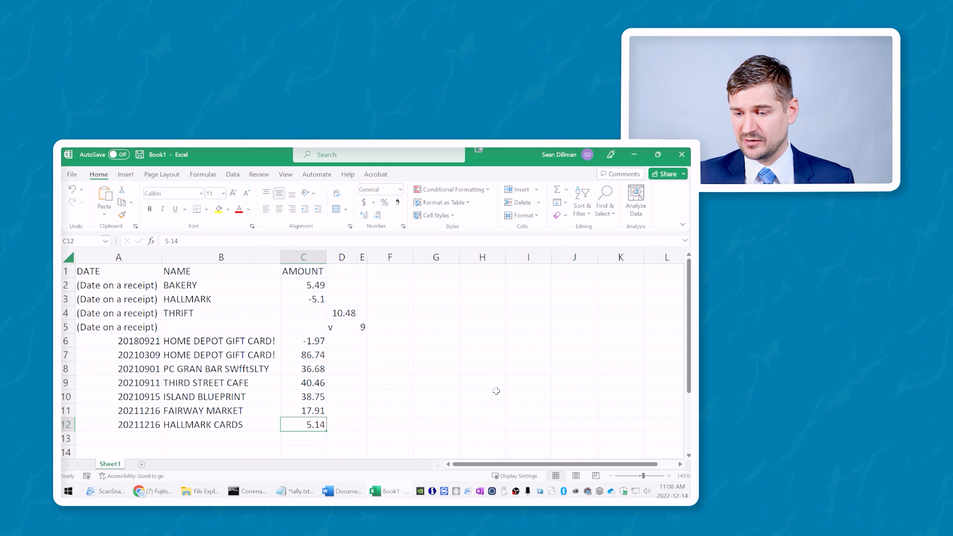
key(shift+Up)
key(shift+Up)
key(shift+Up)
key(shift+Up)
key(shift+Up)
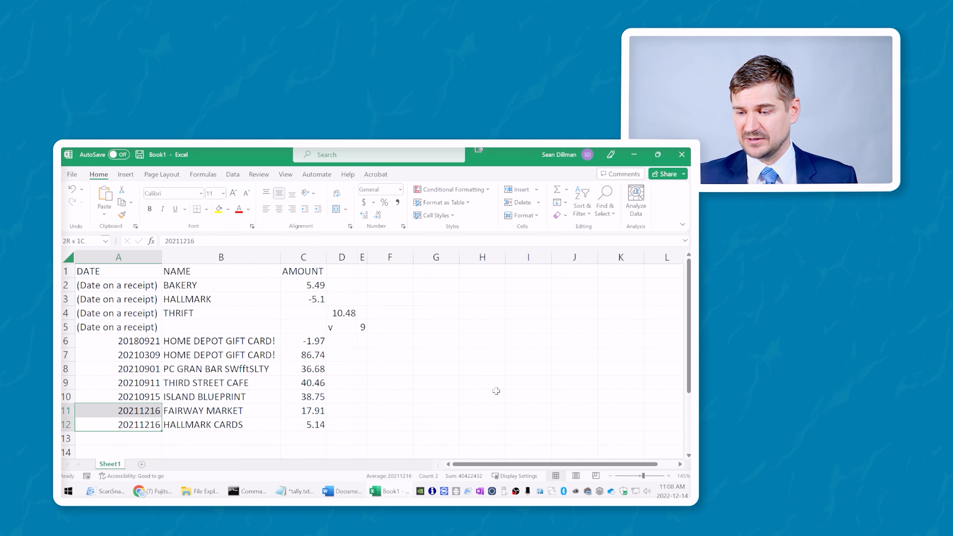
key(shift+Up)
key(shift+Up)
key(shift+Up)
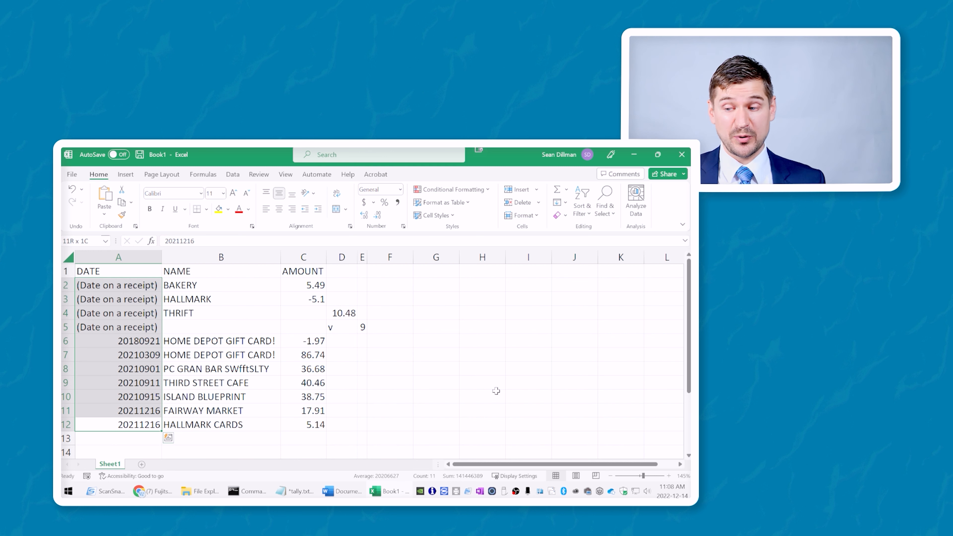
- Examine the placeholder date entries in A2:A5
key(Up)
key(Up)
key(Up)
key(Up)
key(Up)
key(Up)
key(Up)
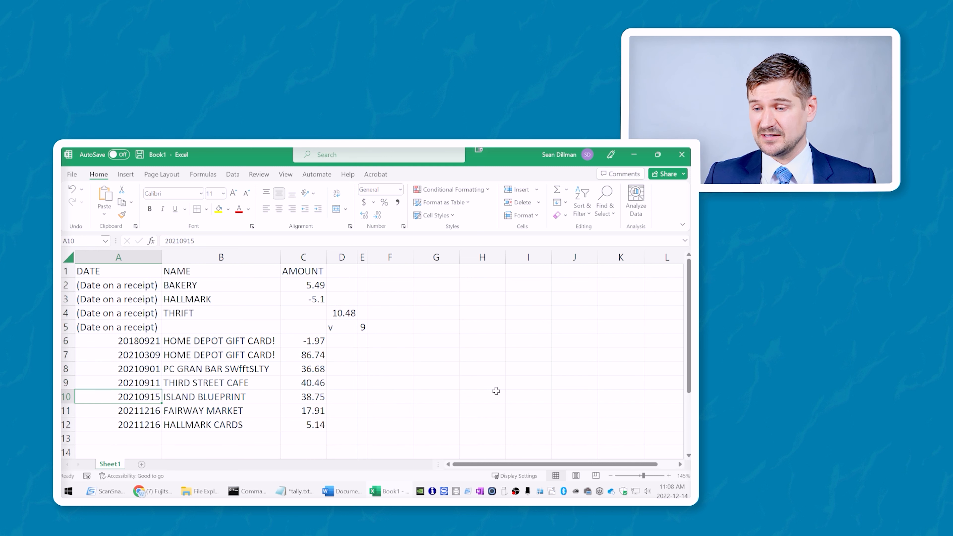
key(shift+Up)
key(shift+Up)
key(shift+Up)
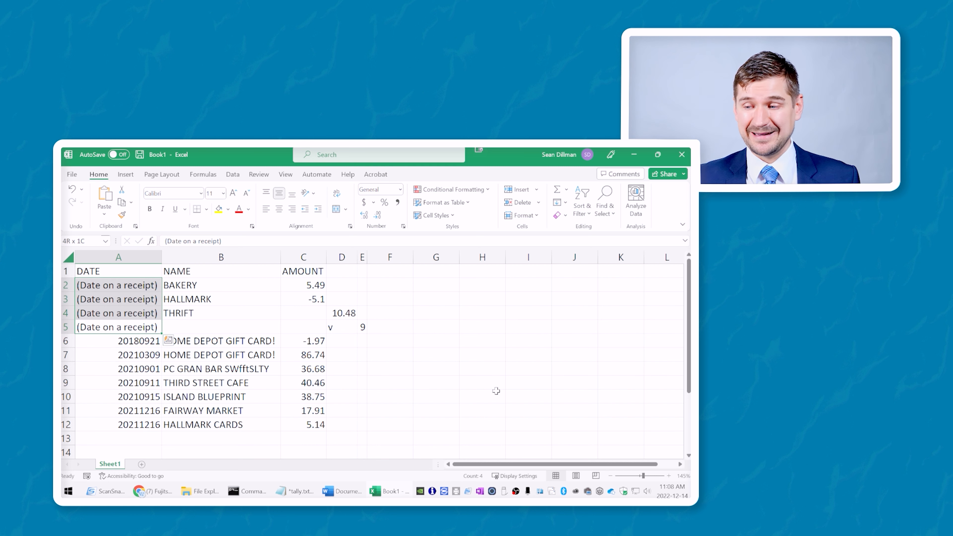
- Check the blank name in B5, the blank amounts in C4:C5, and the negative amounts in C3 and C6
key(Right)
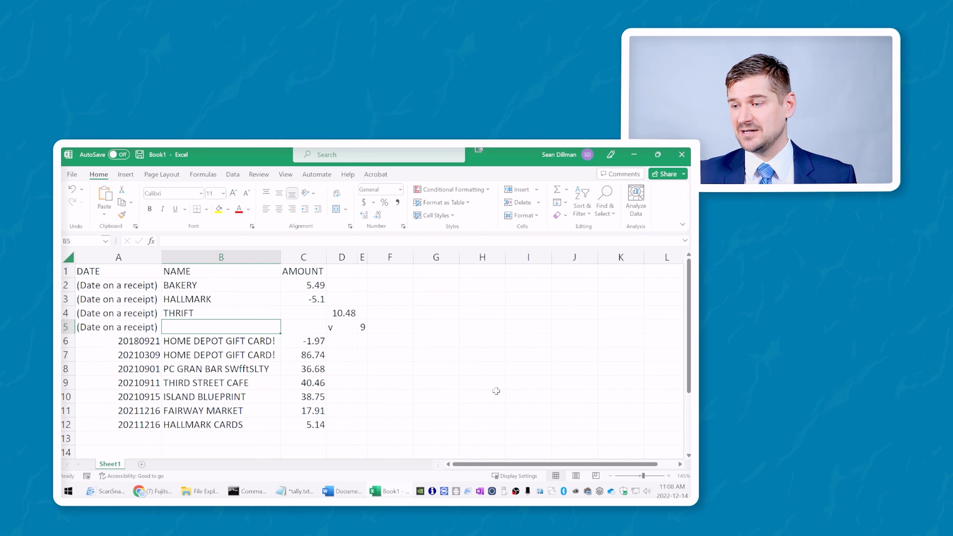
key(Right)
key(Up)
key(shift+Down)
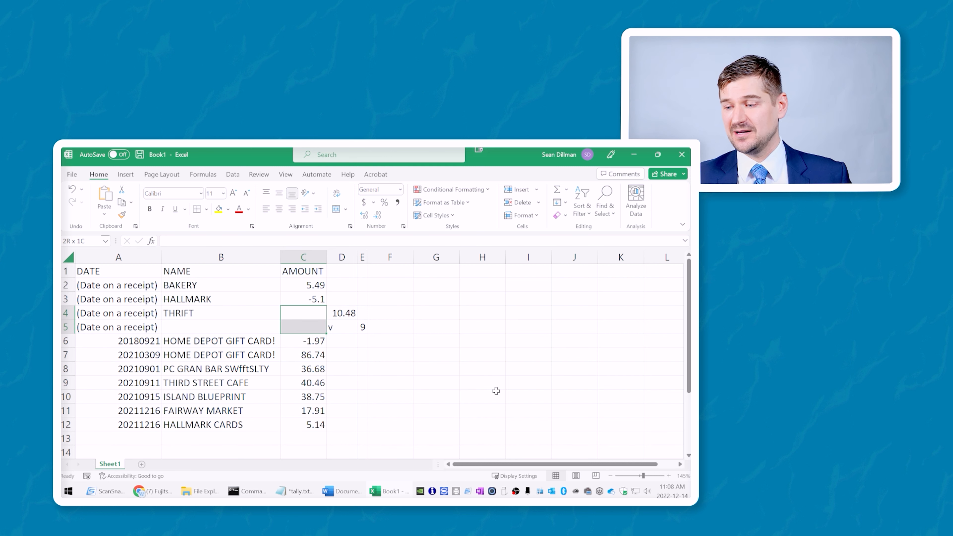
key(Up)
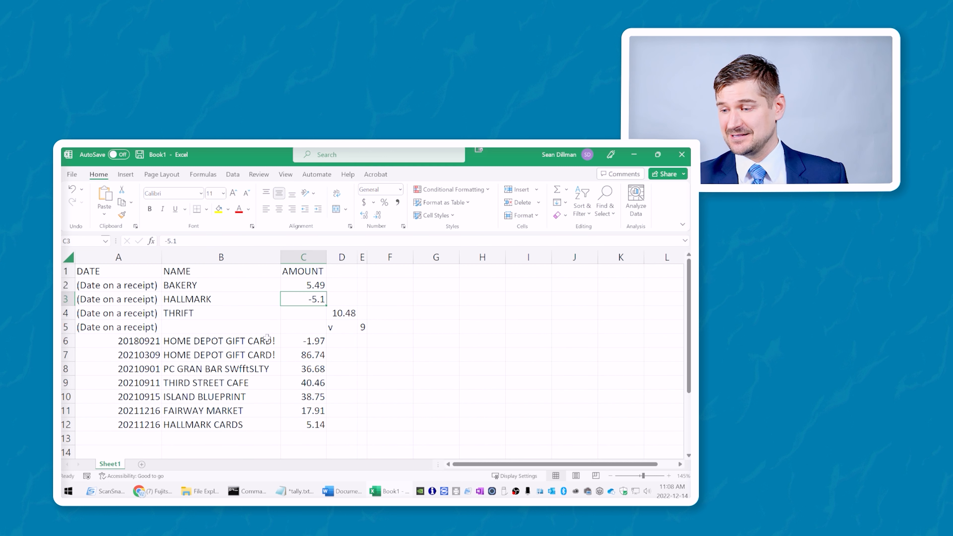
ctrl+click(297, 340)
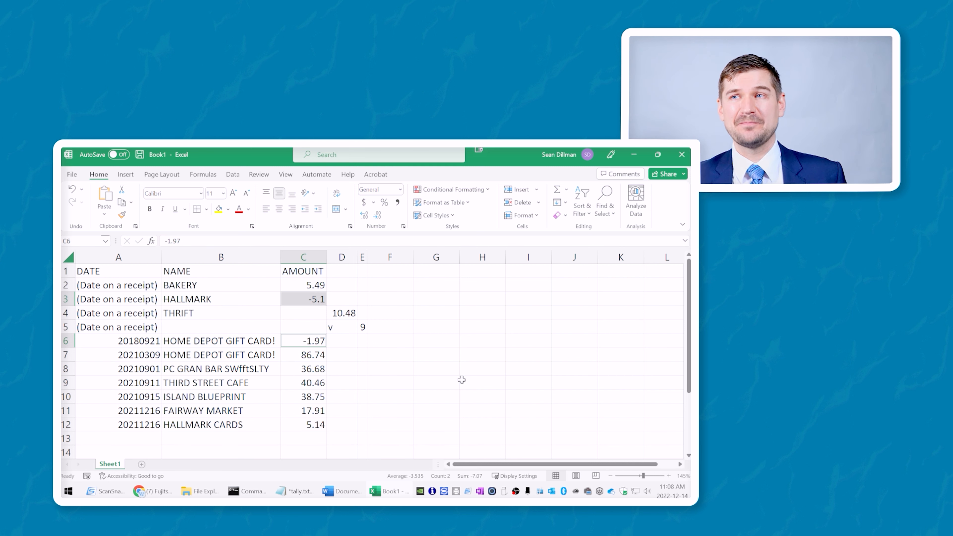
- Total the receipt amounts in C13 with =SUM(C2:C12) and make the total bold
key(Down)
key(Down)
key(Down)
key(Down)
key(Down)
key(Down)
key(Down)
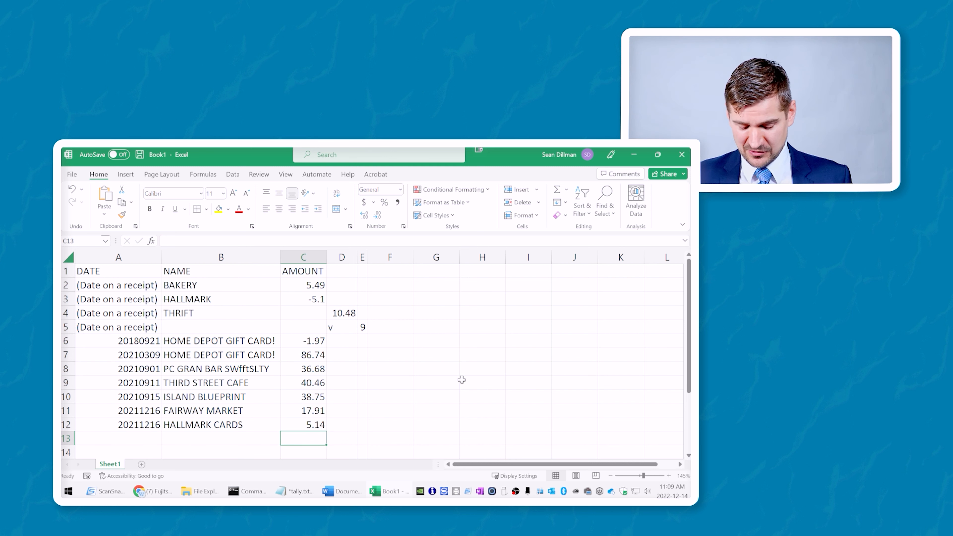
text(=)
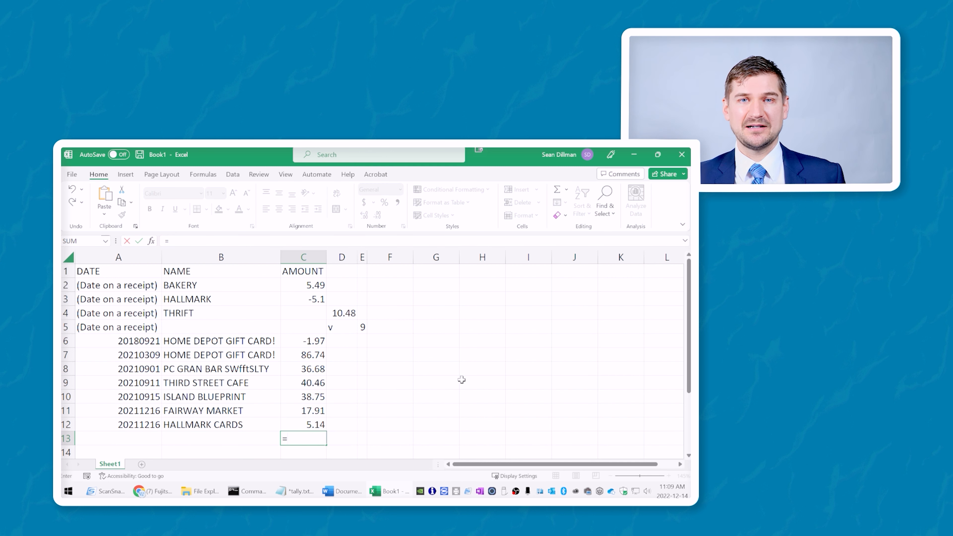
text(S)
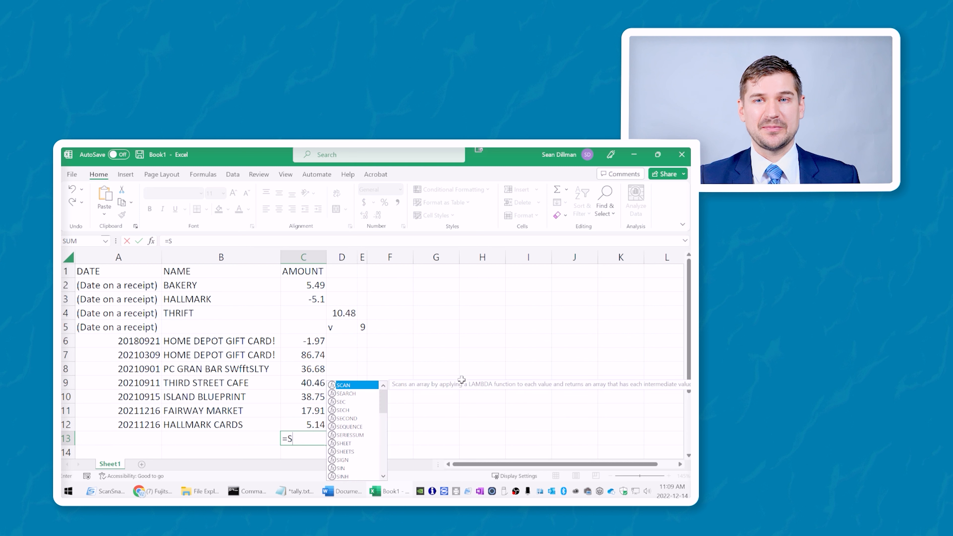
text(UM()
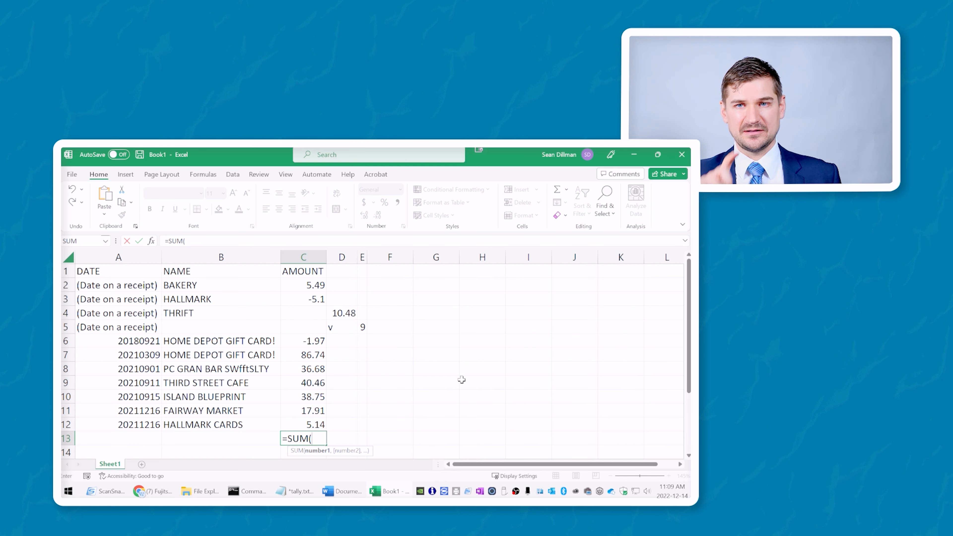
key(Up)
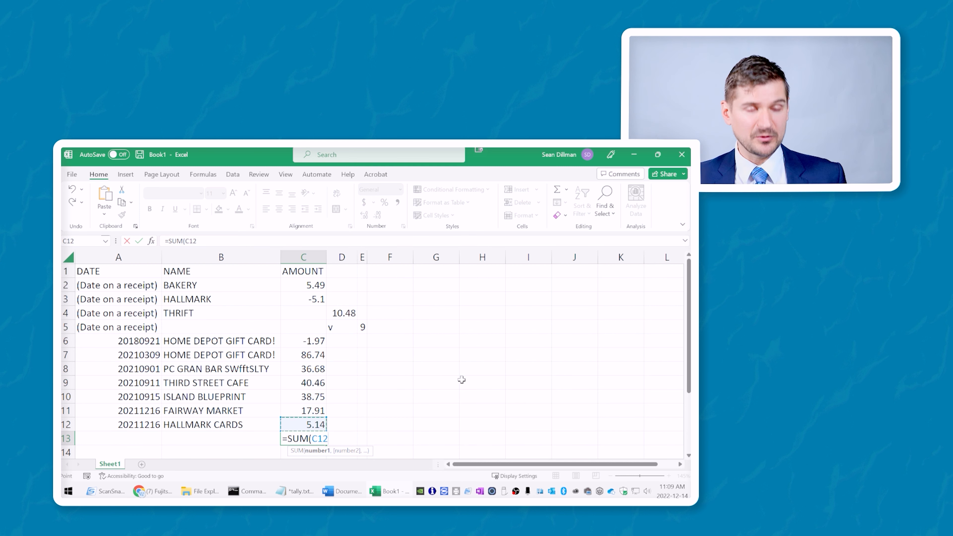
key(shift+Up)
key(shift+Up)
key(shift+Up)
key(shift+Up)
key(shift+Up)
key(shift+Up)
key(shift+Up)
key(shift+Up)
key(shift+Up)
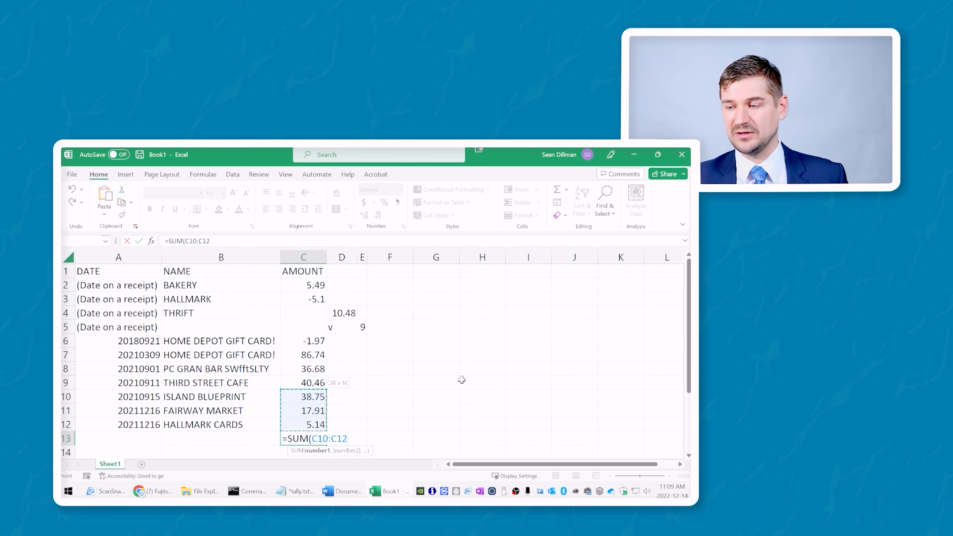
key(shift+Up)
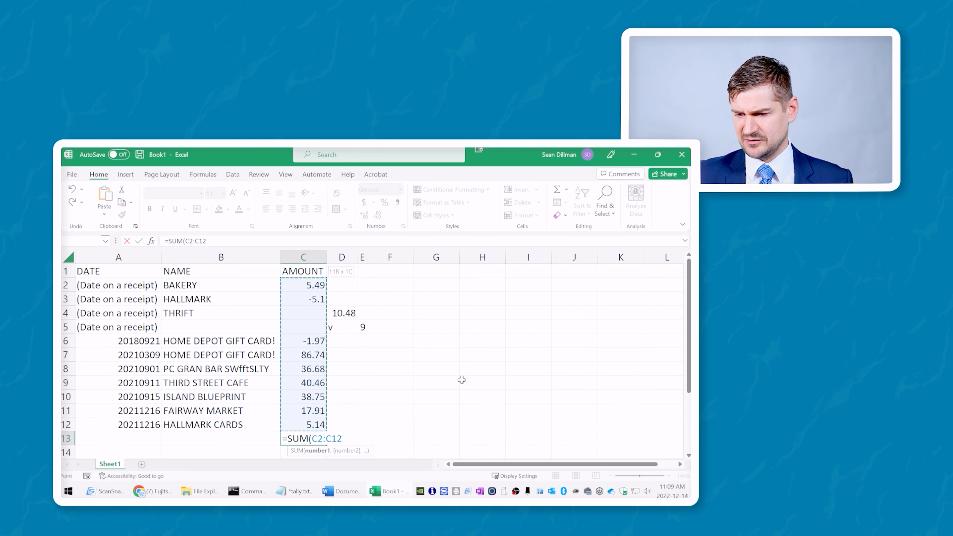
key(Return)
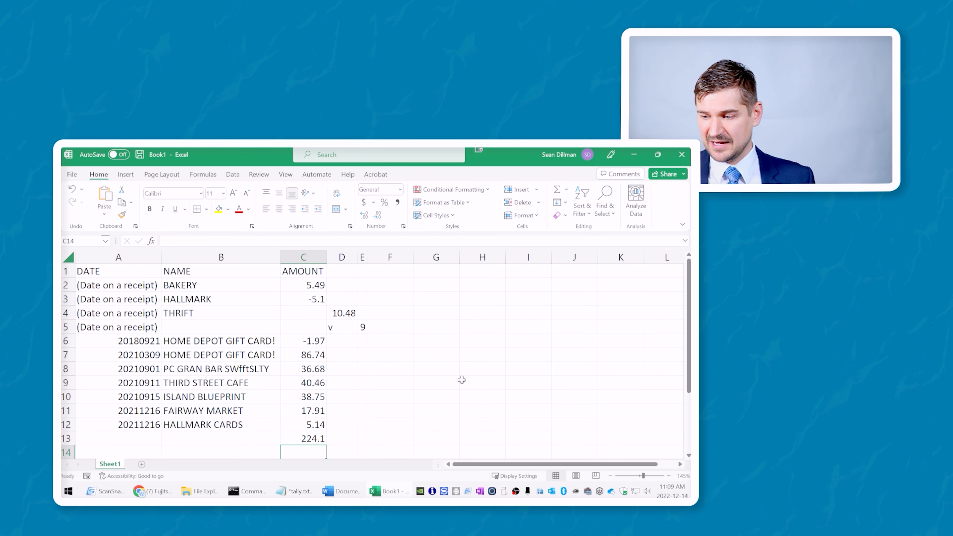
key(Up)
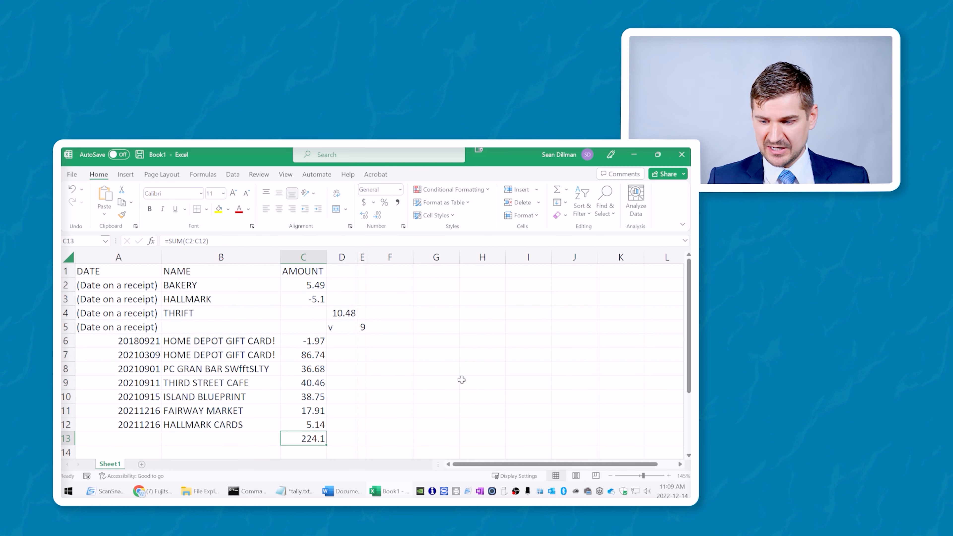
key(ctrl+b)
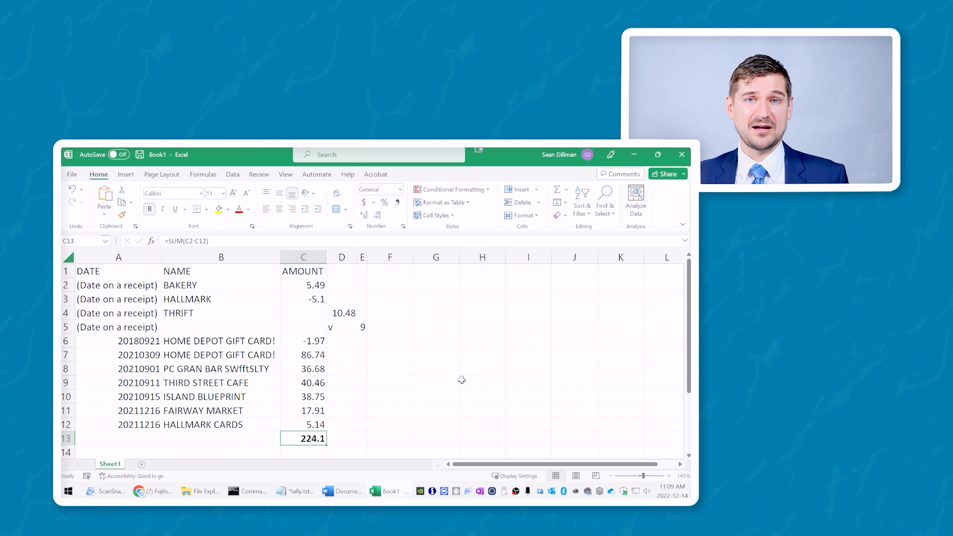
- Correct the HALLMARK amount in C3 to 5.14
key(Up)
key(Up)
key(Up)
key(Up)
key(Up)
key(Up)
key(Up)
key(Up)
key(Up)
key(Up)
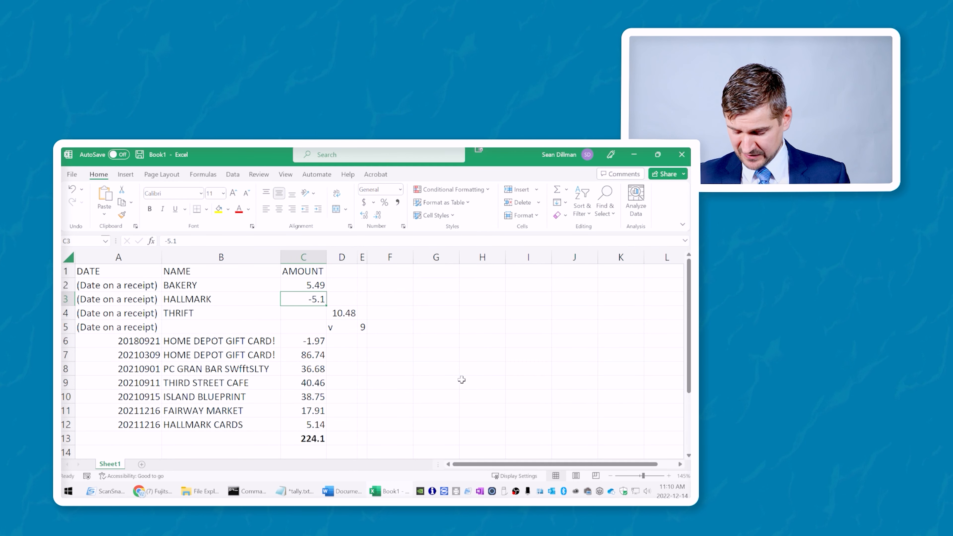
text(5.14)
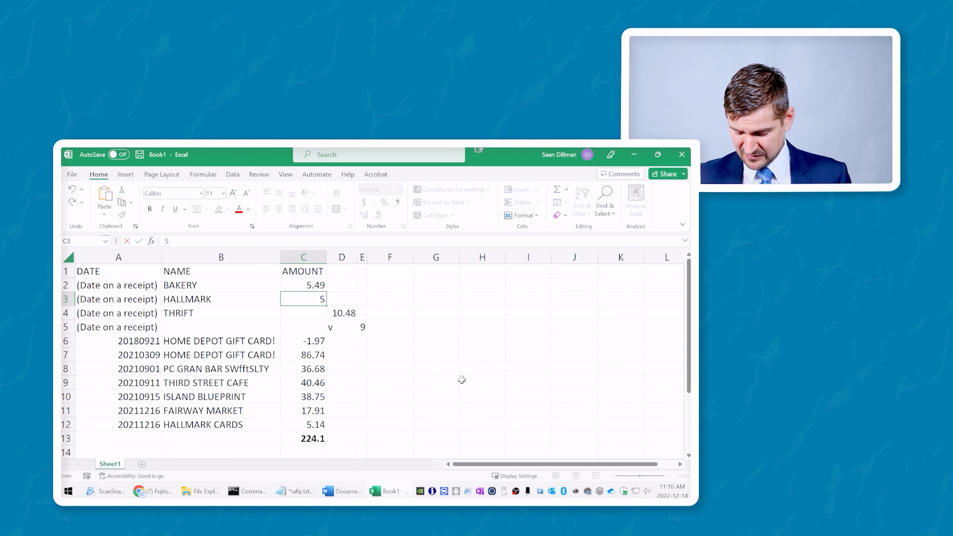
key(Return)
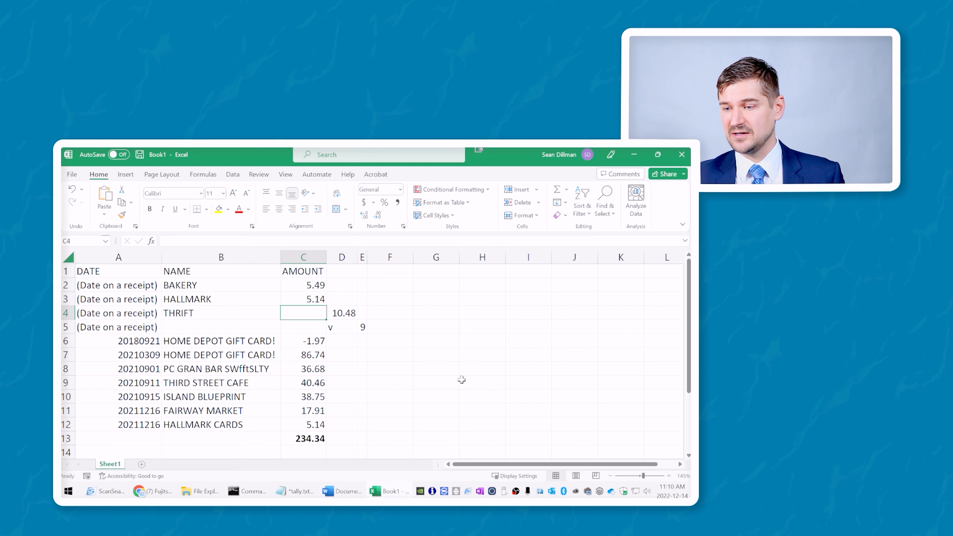
- Move the THRIFT amount 10.48 from D4 into the AMOUNT column at C4
key(Left)
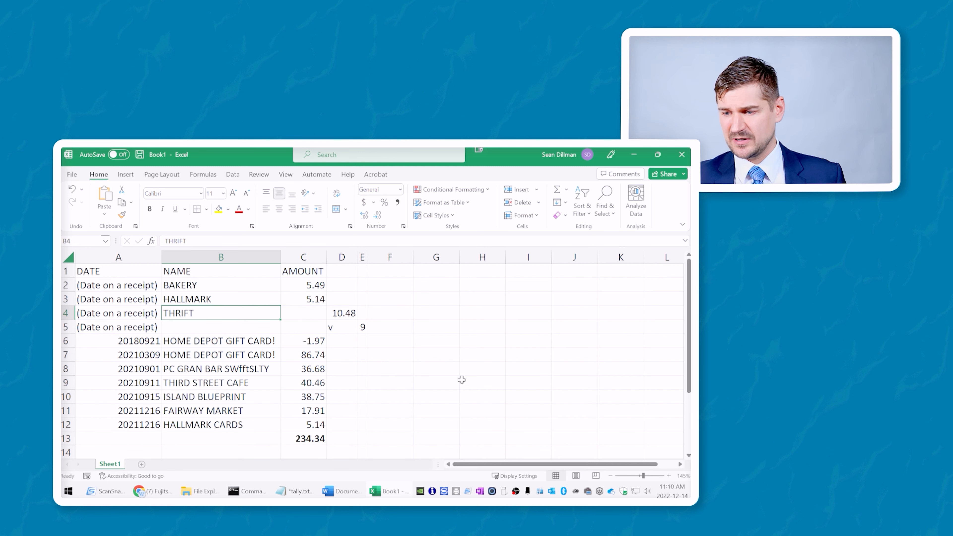
key(Right)
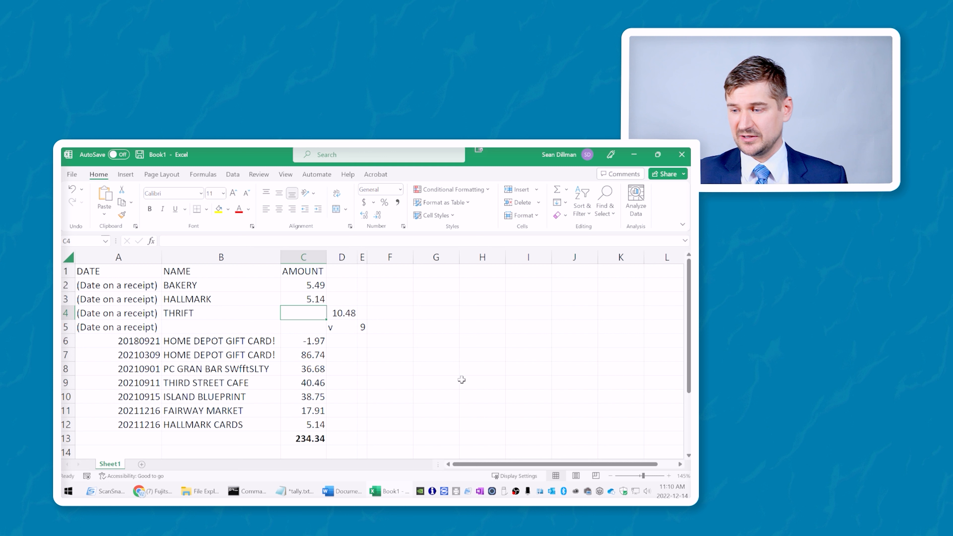
key(Right)
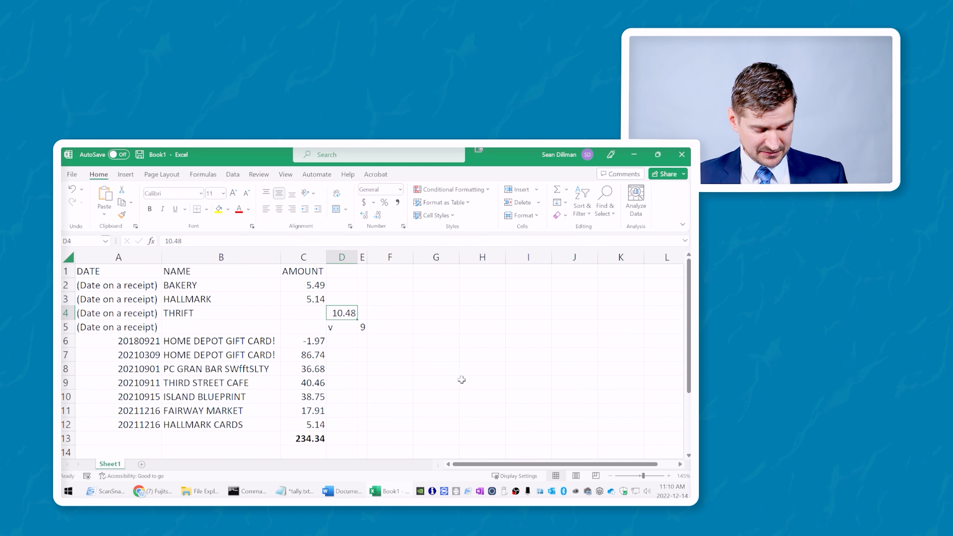
key(ctrl+x)
key(Left)
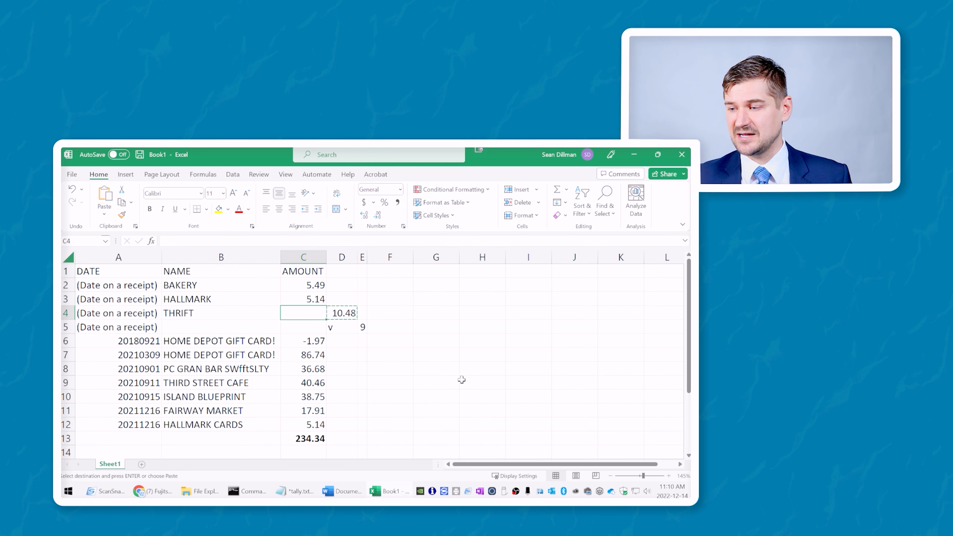
key(ctrl+v)
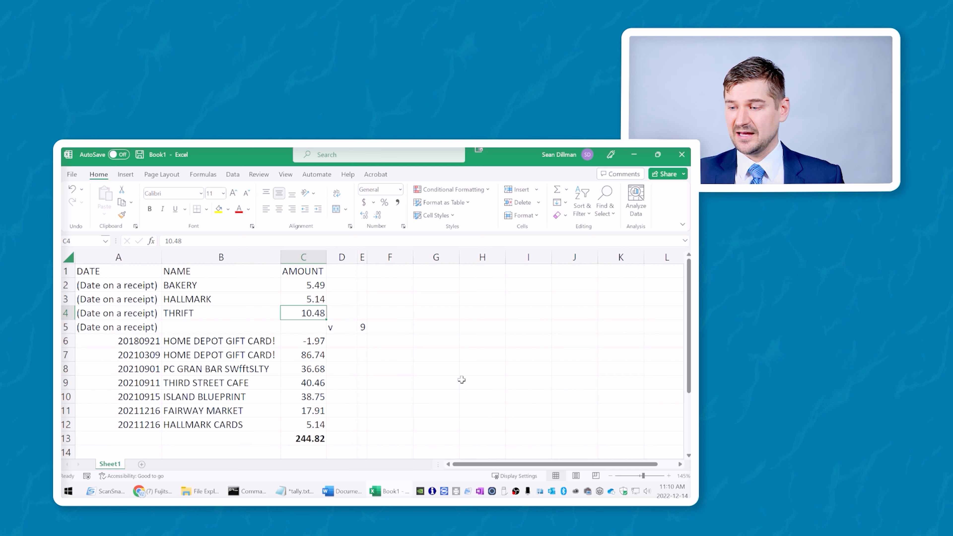
- Enter 33.6 as the amount in C5 and clear the stray entries in D5:E5
key(Down)
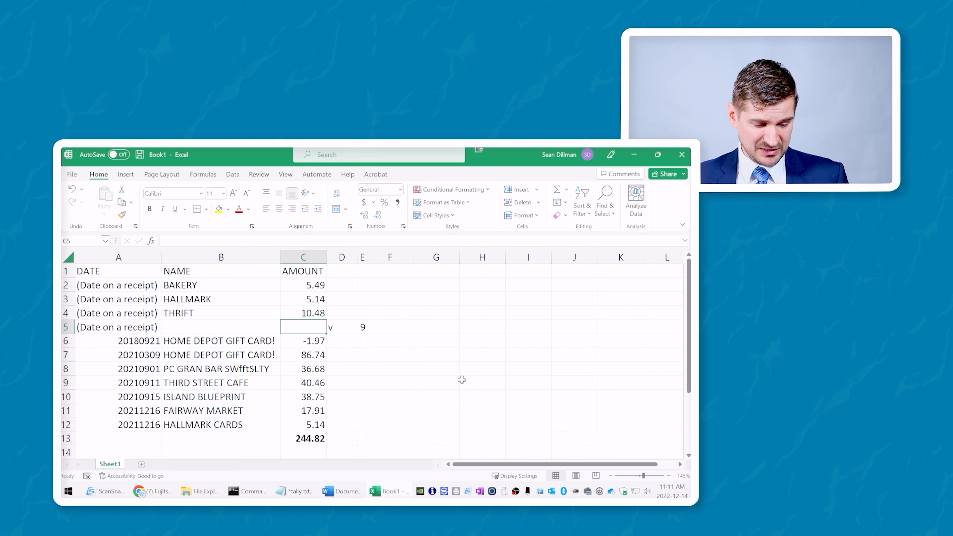
text(33.6)
key(Return)
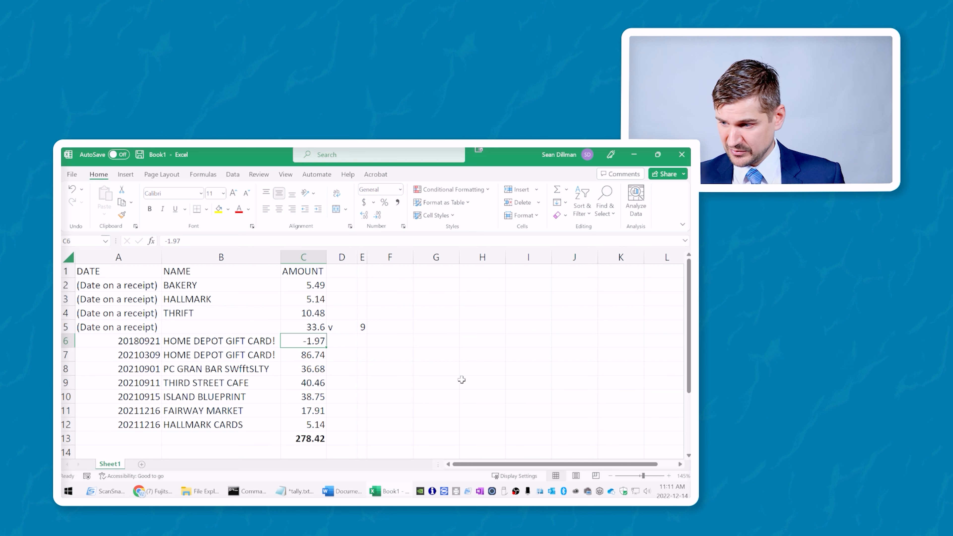
key(Up)
key(Right)
key(shift+Right)
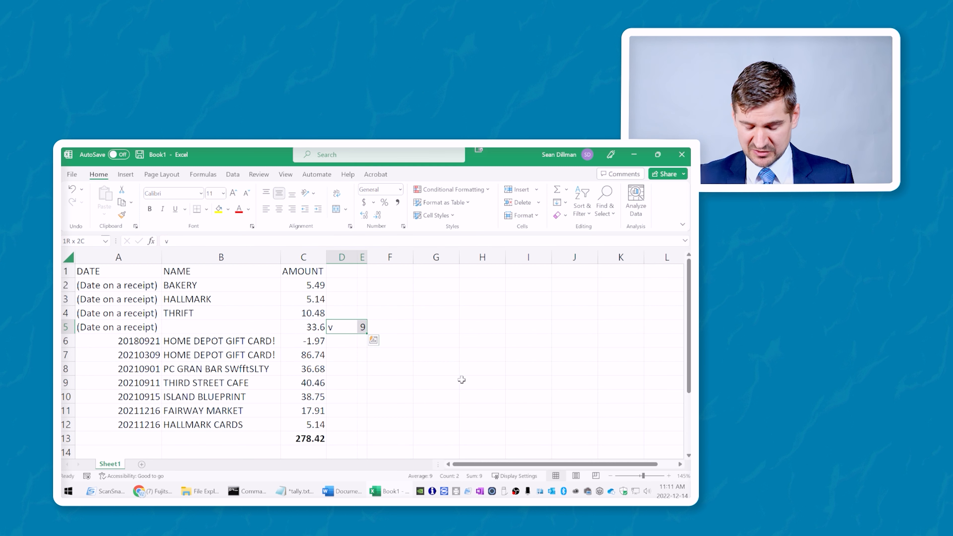
key(Delete)
- Clear the 20180921 HOME DEPOT GIFT CARD! entry in A6:C6 and delete the entire row 6
key(Left)
key(Down)
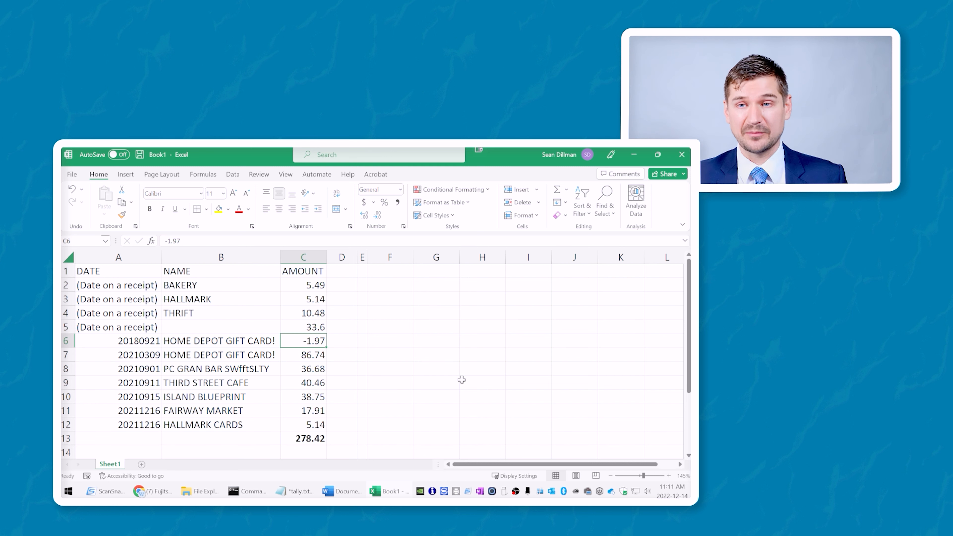
key(shift+Left)
key(shift+Left)
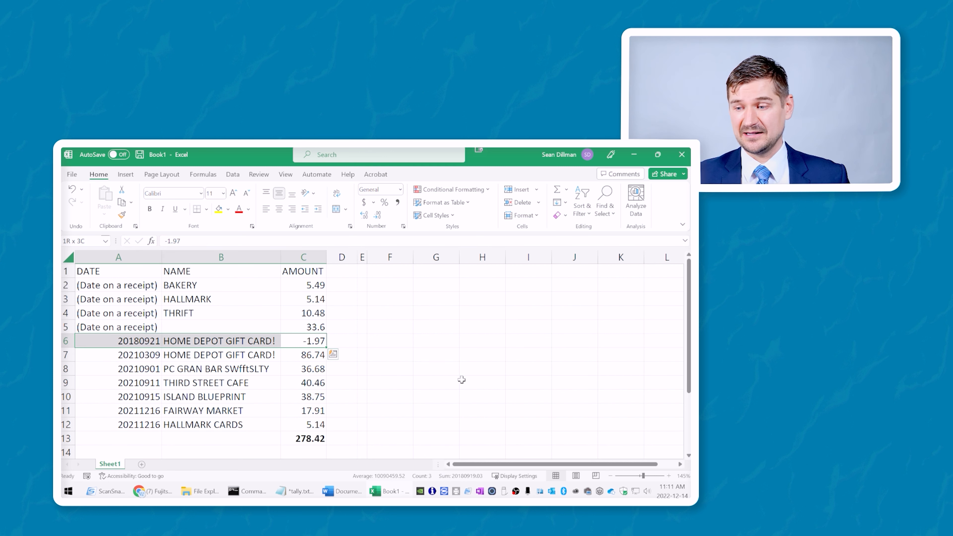
key(Delete)
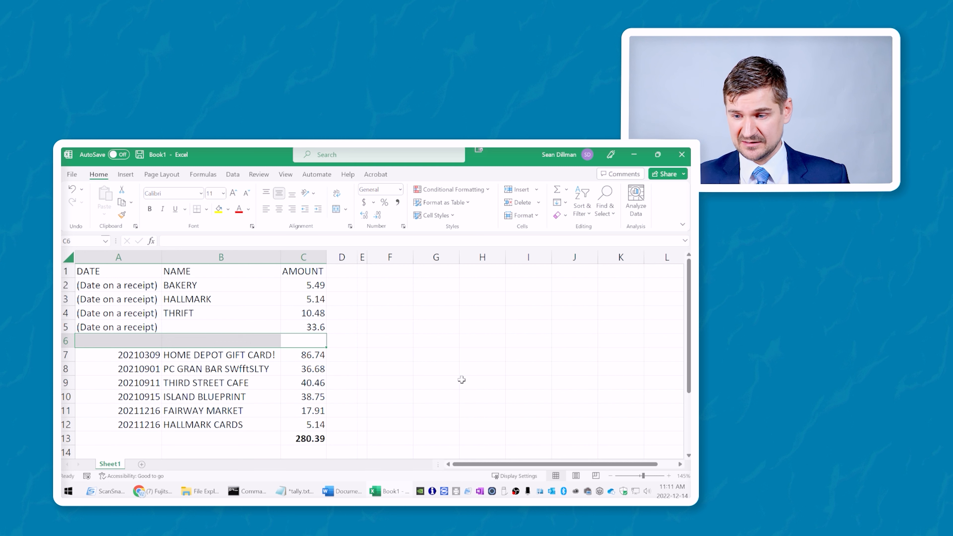
key(Left)
right_click(116, 339)
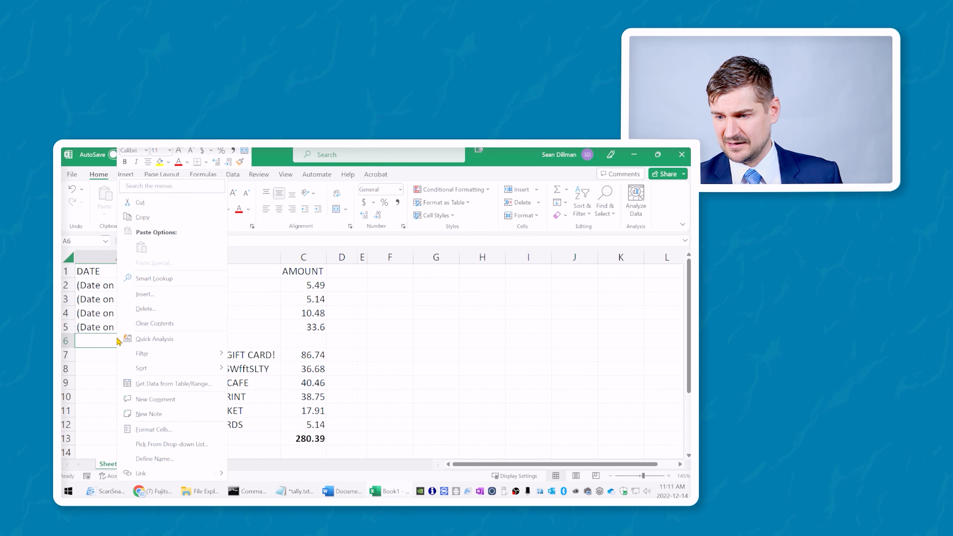
click(137, 310)
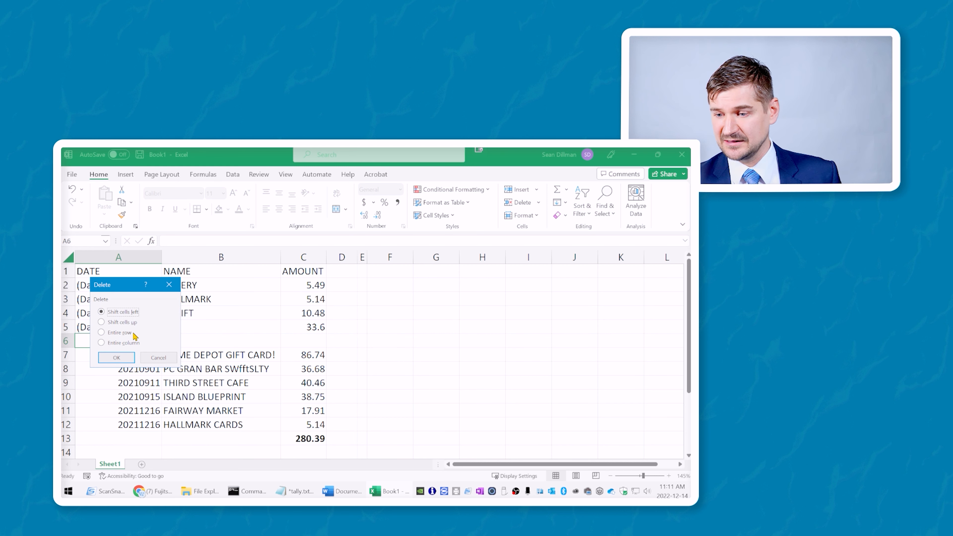
click(132, 333)
click(117, 357)
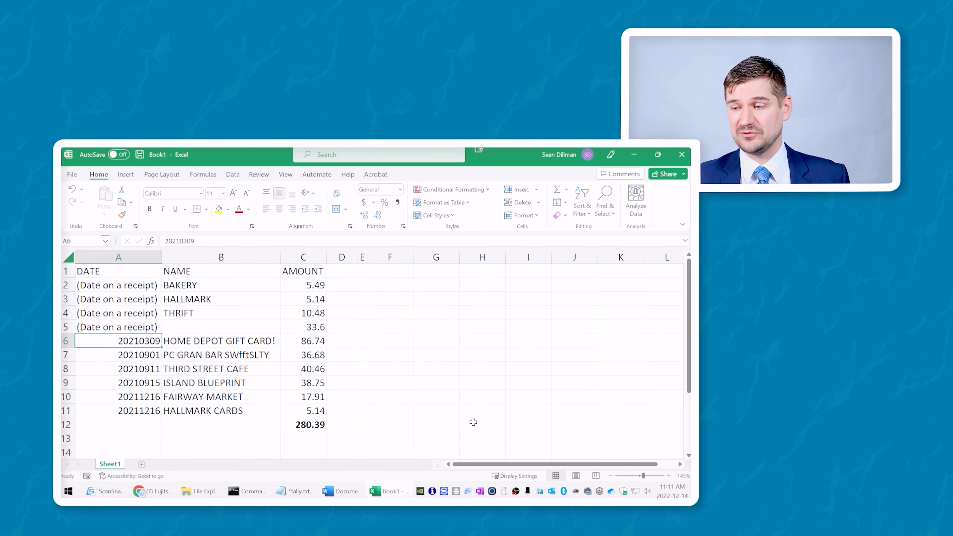
- Examine the receipt names in B2:B11
key(Right)
key(Down)
key(Down)
key(Down)
key(Down)
key(Down)
key(shift+Up)
key(shift+Up)
key(shift+Up)
key(shift+Up)
key(shift+Up)
key(shift+Up)
key(shift+Up)
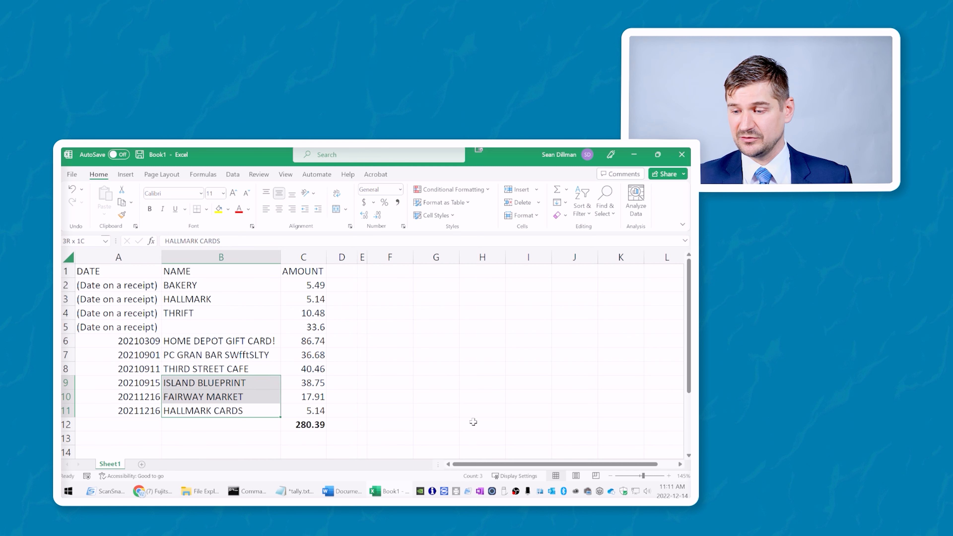
key(shift+Up)
key(shift+Up)
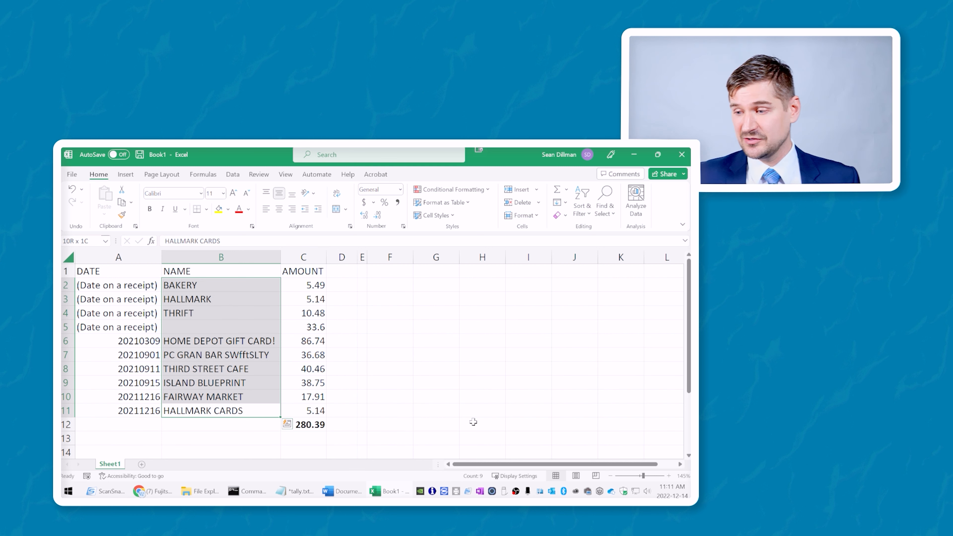
- Check which cells the total formula in C12 covers
click(306, 425)
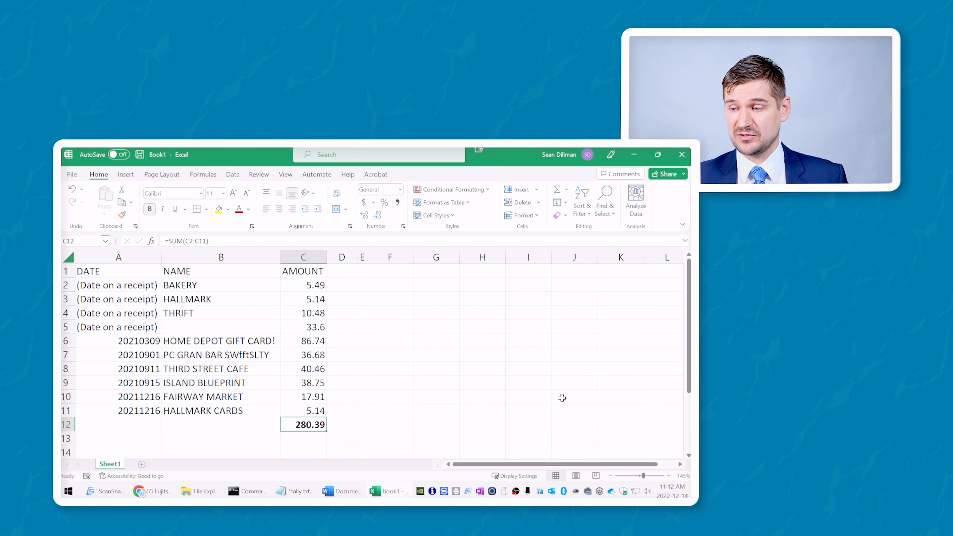
key(F2)
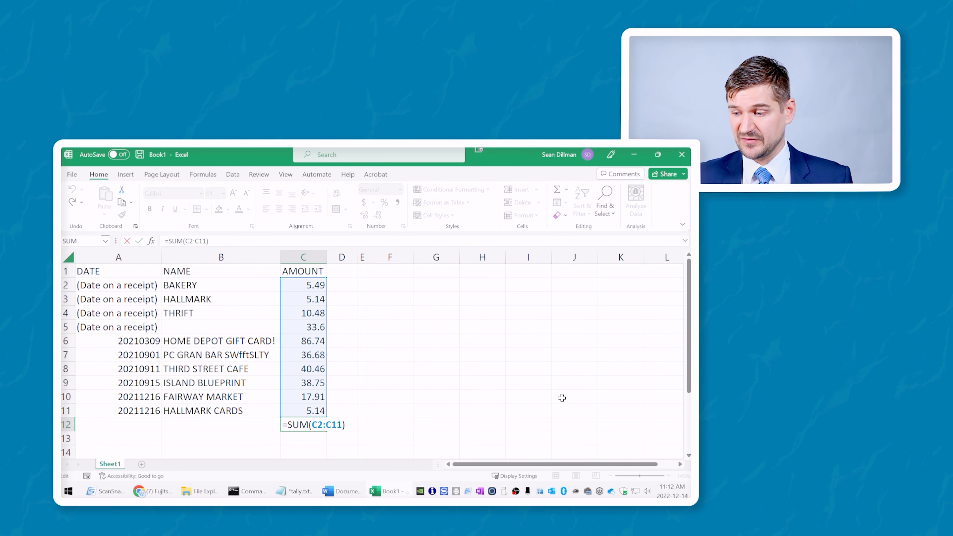
key(Return)
key(Up)
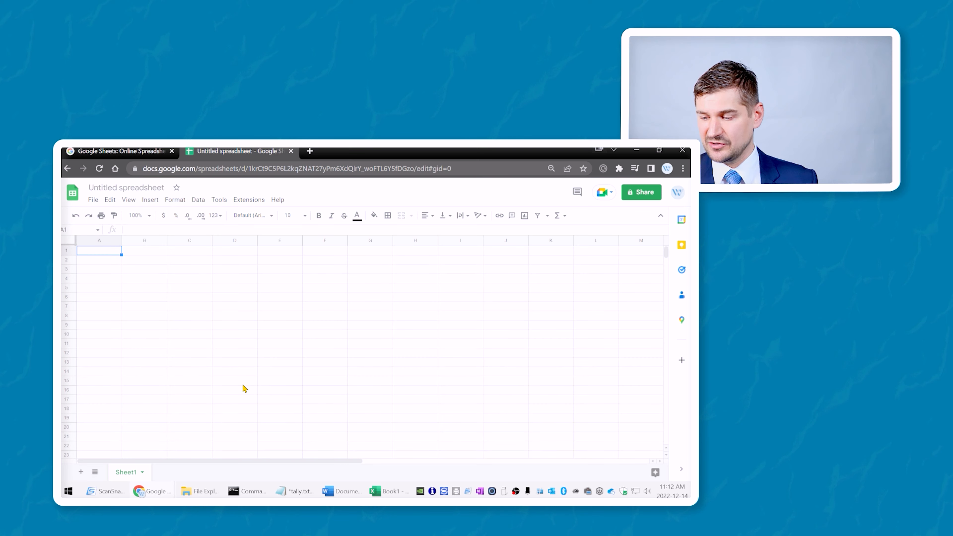
- Switch to the Excel workbook Book1 and copy the receipt list with its headers, A1:C11, without the total row
click(389, 494)
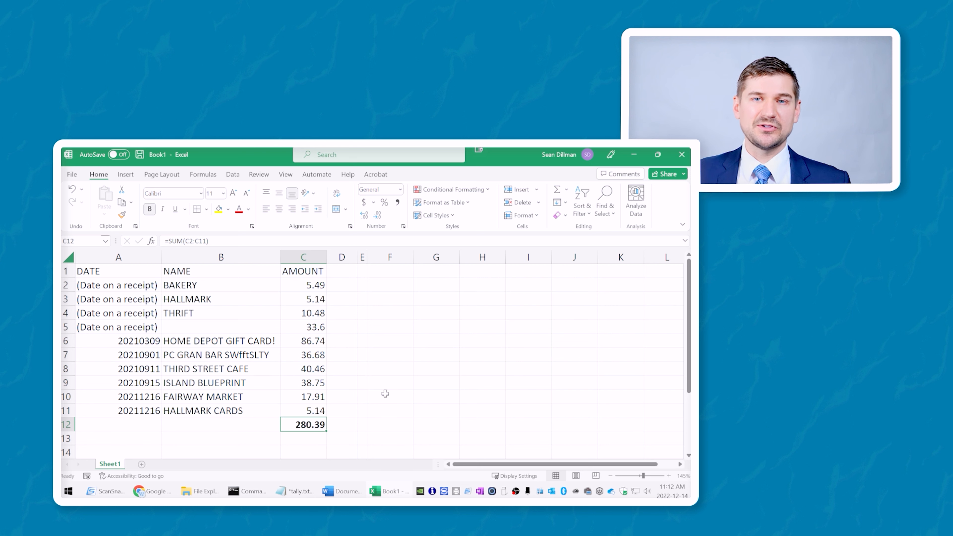
key(Up)
key(shift+Left)
key(shift+Left)
key(shift+Up)
key(shift+Up)
key(shift+Up)
key(shift+Up)
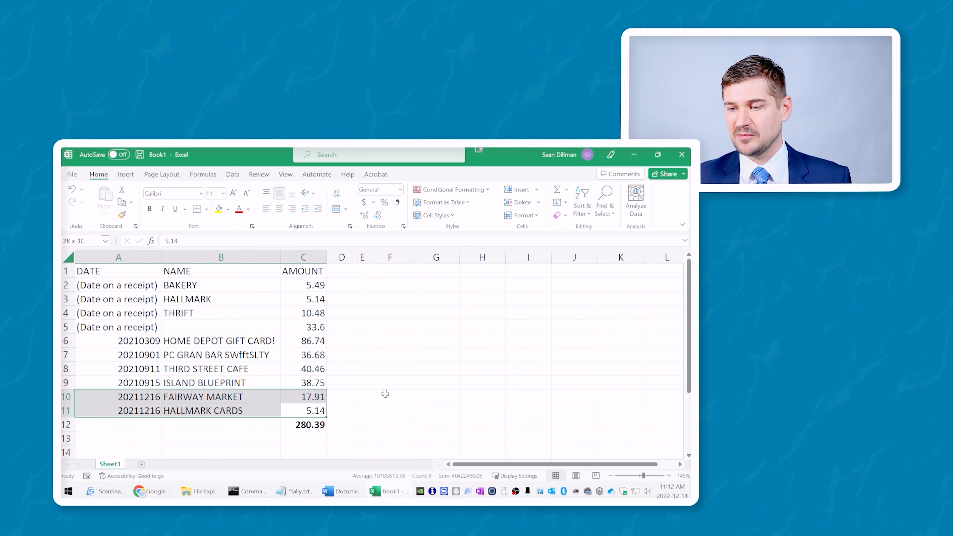
key(shift+Up)
key(shift+Up)
key(shift+Up)
key(shift+Up)
key(shift+Up)
key(shift+Up)
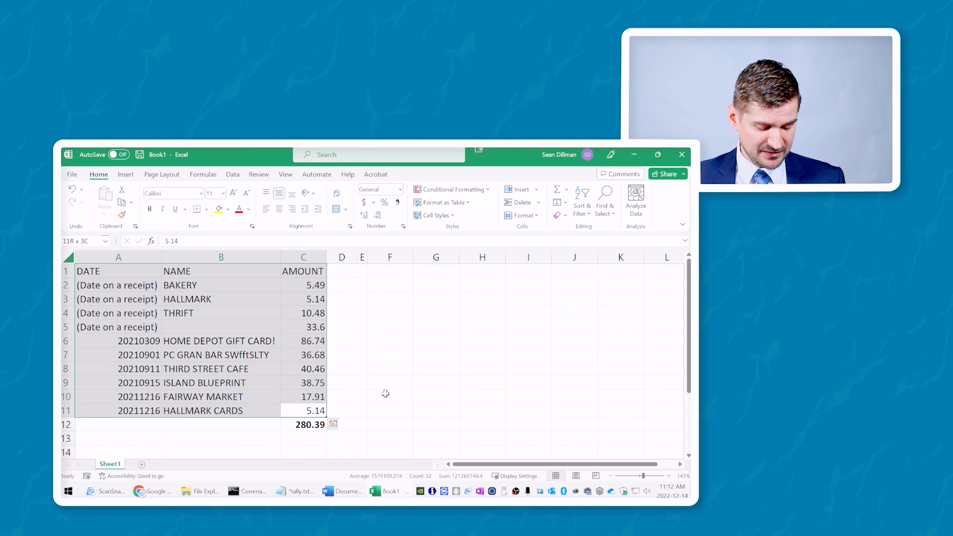
key(ctrl+c)
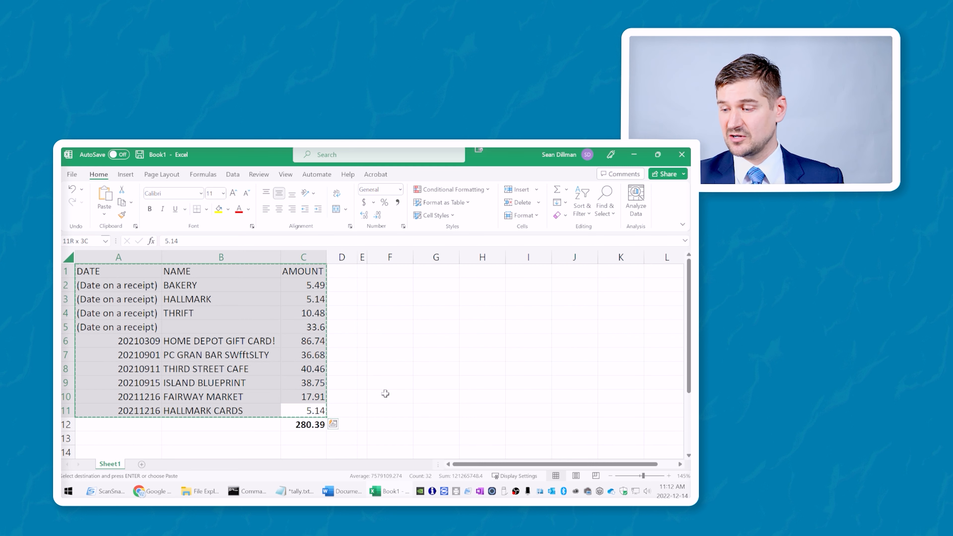
- Return to the blank Google Sheets spreadsheet and paste the copied receipt list starting at A1
click(637, 154)
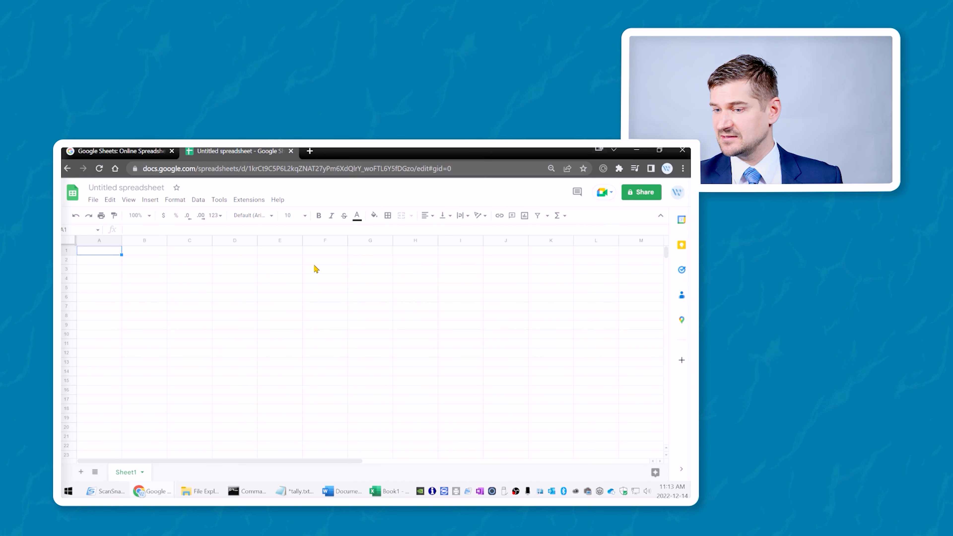
key(ctrl+v)
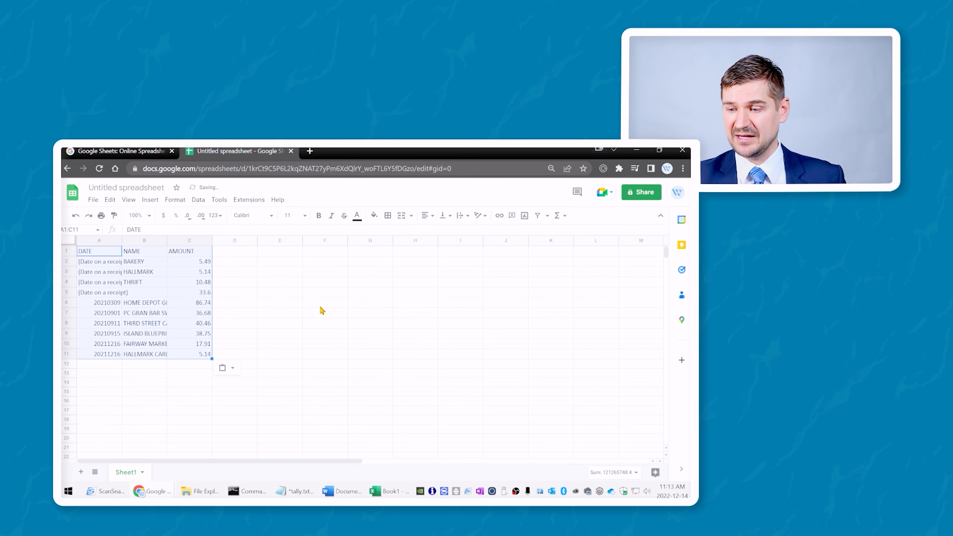
click(191, 323)
- Insert a SUM function in C12 below the amounts and begin its range with C11
click(201, 365)
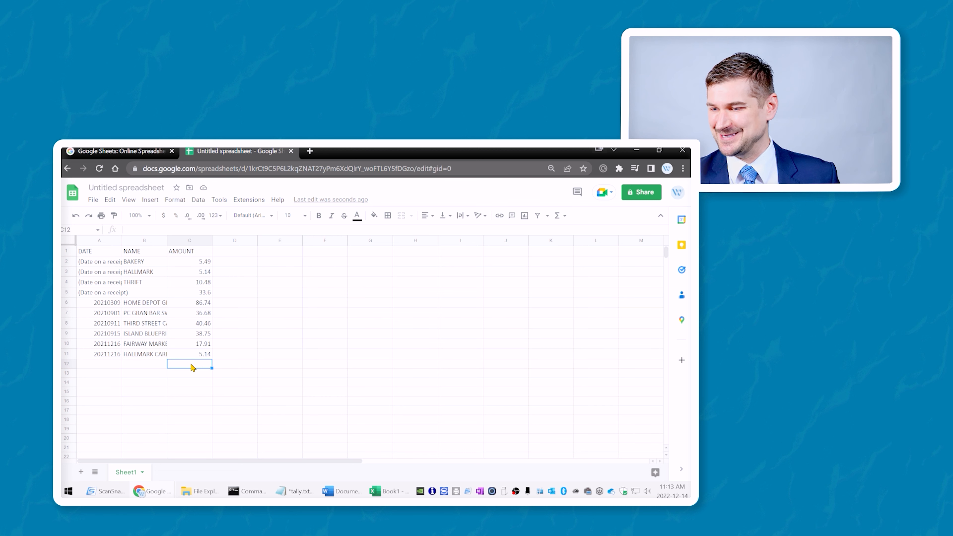
click(198, 199)
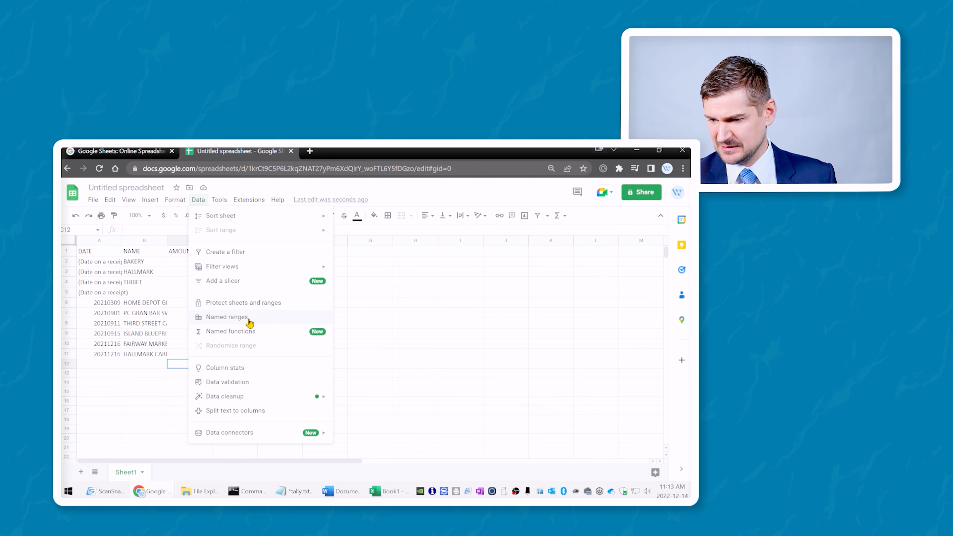
click(182, 203)
mouse_move(153, 203)
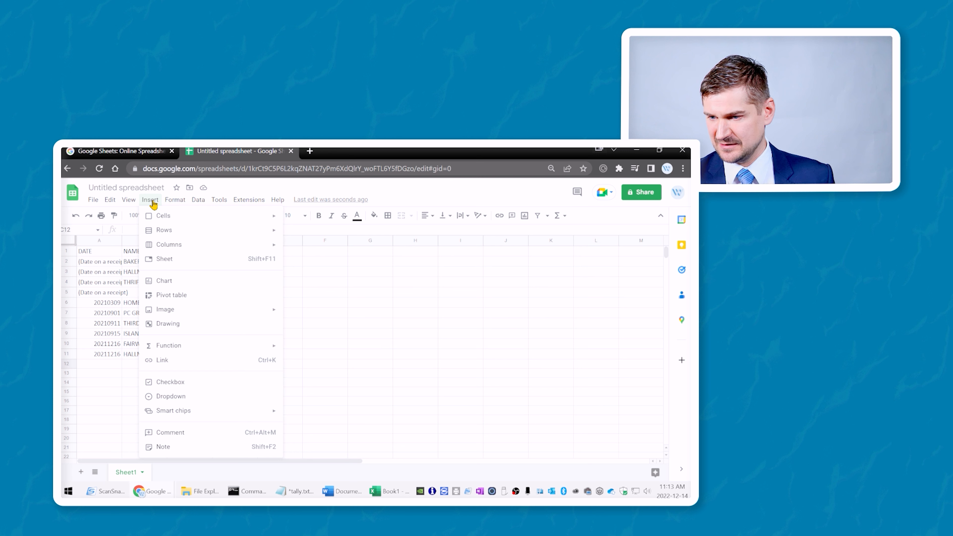
mouse_move(185, 351)
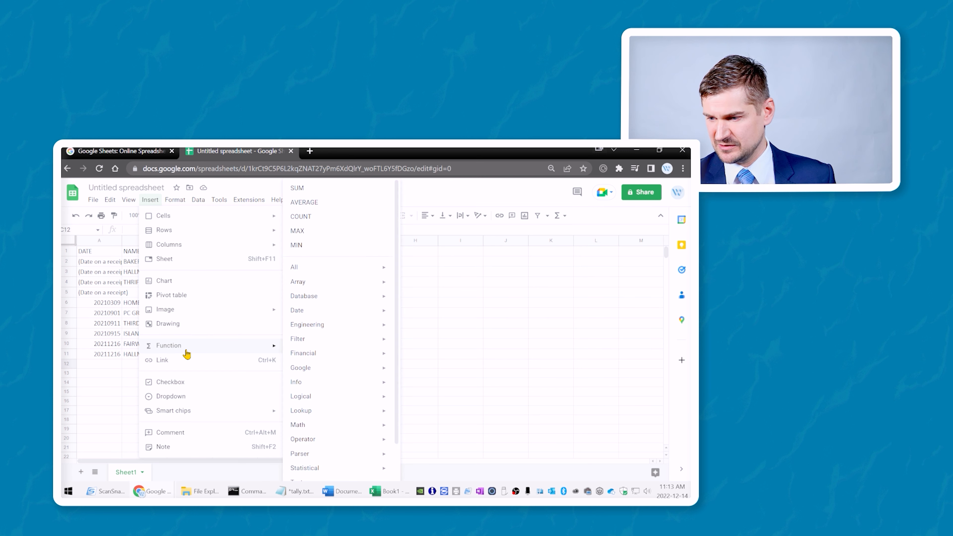
click(310, 192)
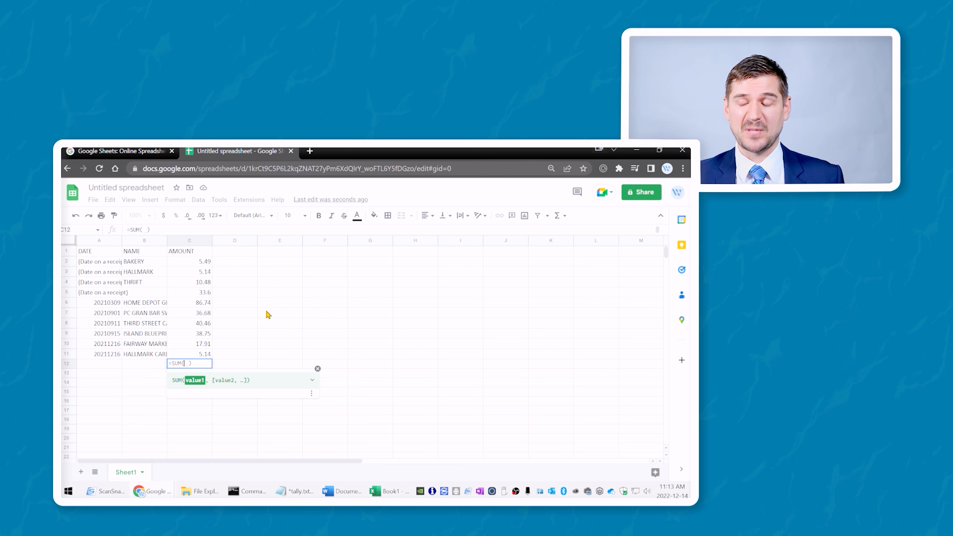
key(Up)
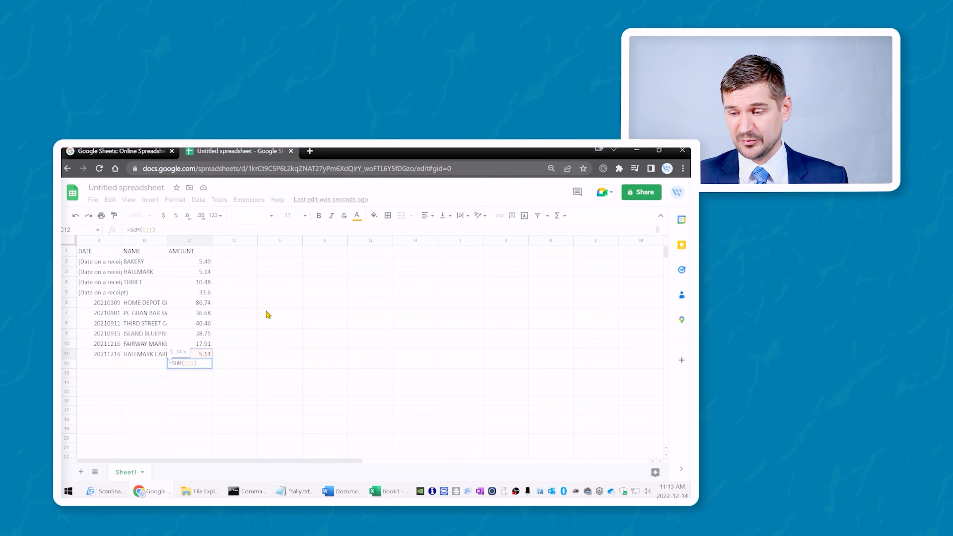